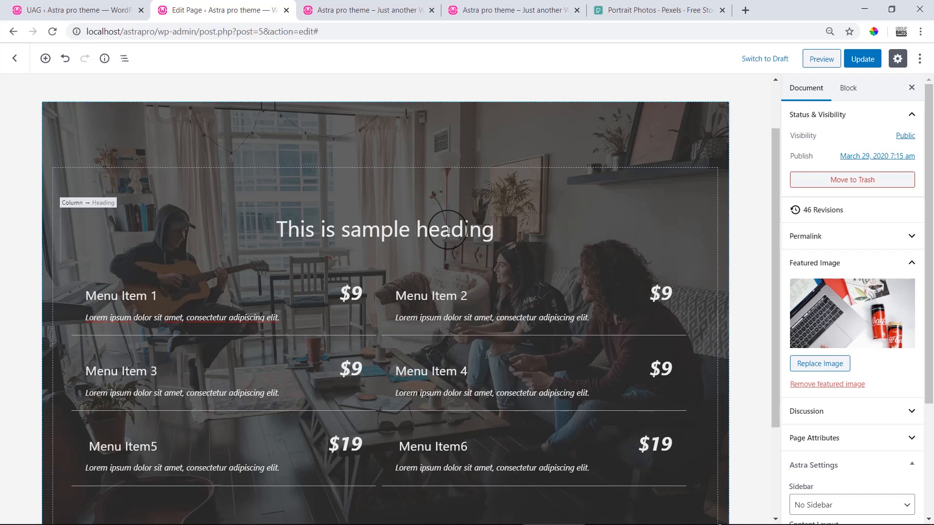
# - Remove the Advanced Columns block that holds the sample heading and the menu price list
pyautogui.click(65, 128)
pyautogui.click(160, 85)
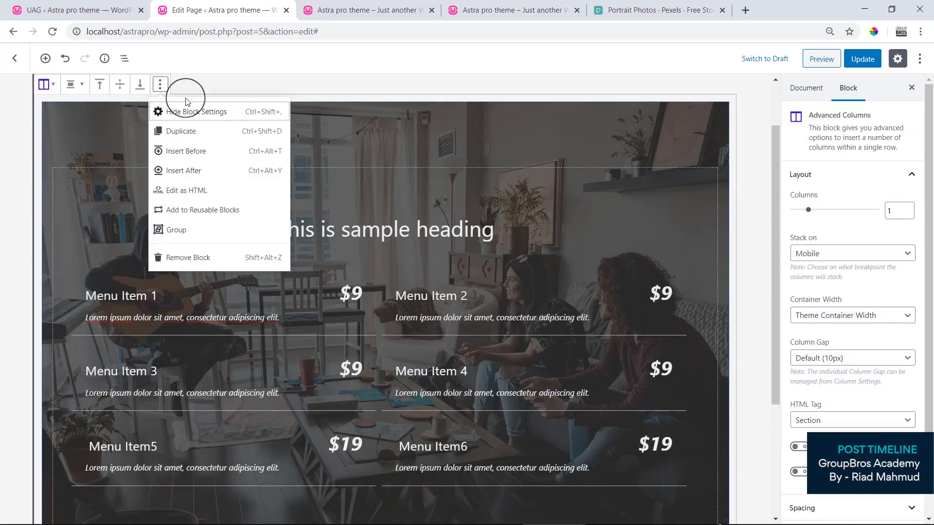
pyautogui.click(182, 254)
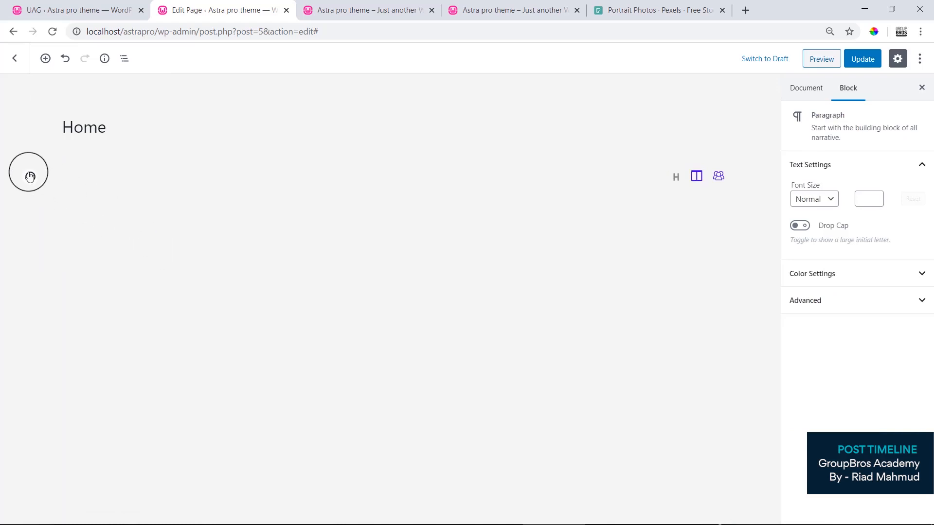
# - Insert a Post Timeline block from the Ultimate Addons Blocks directly below the Home title
pyautogui.click(30, 177)
pyautogui.moveTo(229, 250); pyautogui.dragTo(212, 412)
pyautogui.click(209, 404)
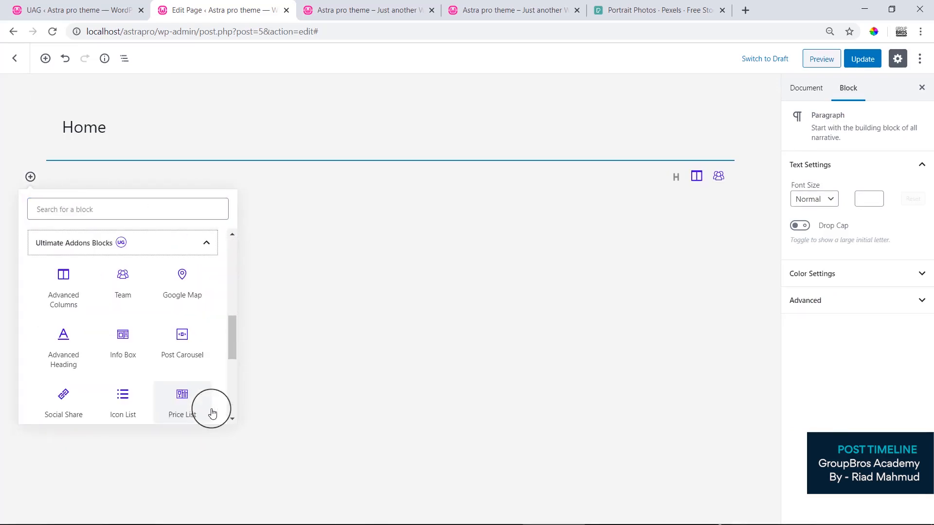
pyautogui.moveTo(231, 335); pyautogui.dragTo(233, 379)
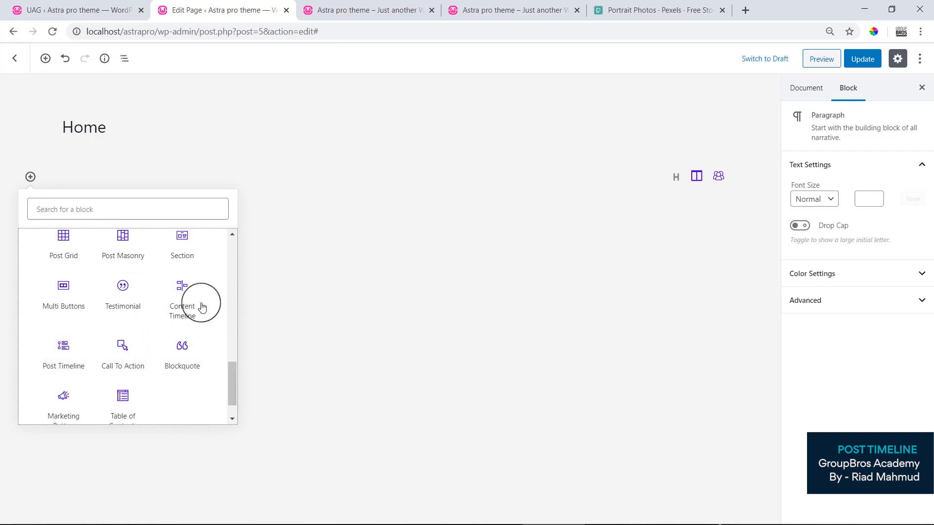
pyautogui.click(60, 357)
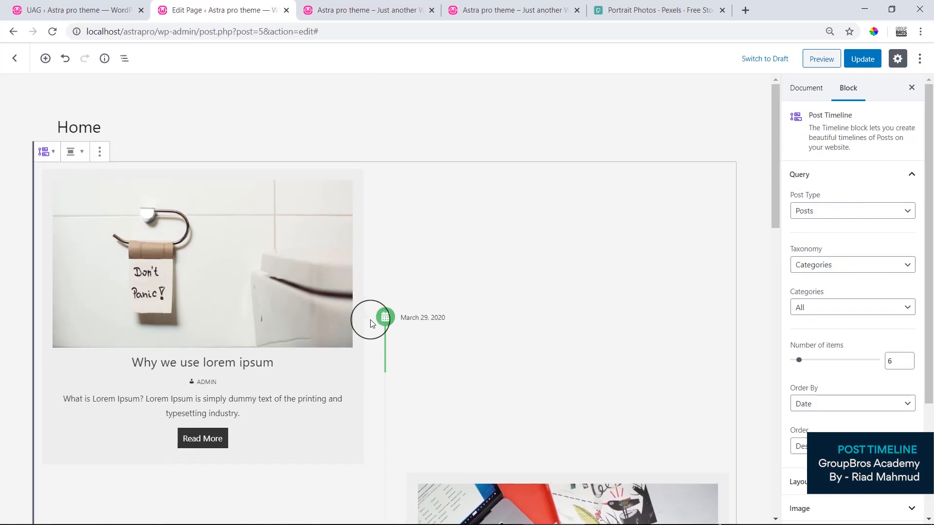
# - Look through the posts in the timeline and remove the Post Timeline block from the page
pyautogui.scroll(-10, 371, 322)
pyautogui.scroll(-5, 371, 322)
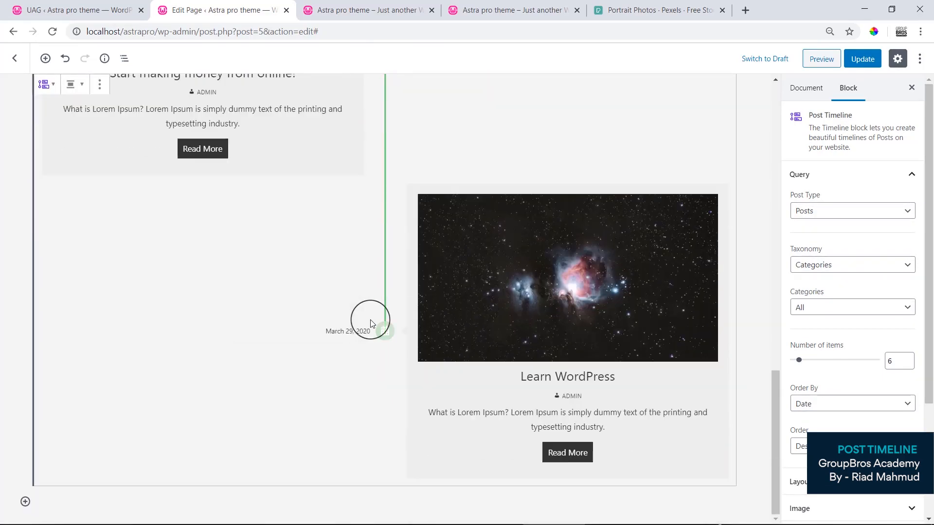
pyautogui.scroll(15, 372, 322)
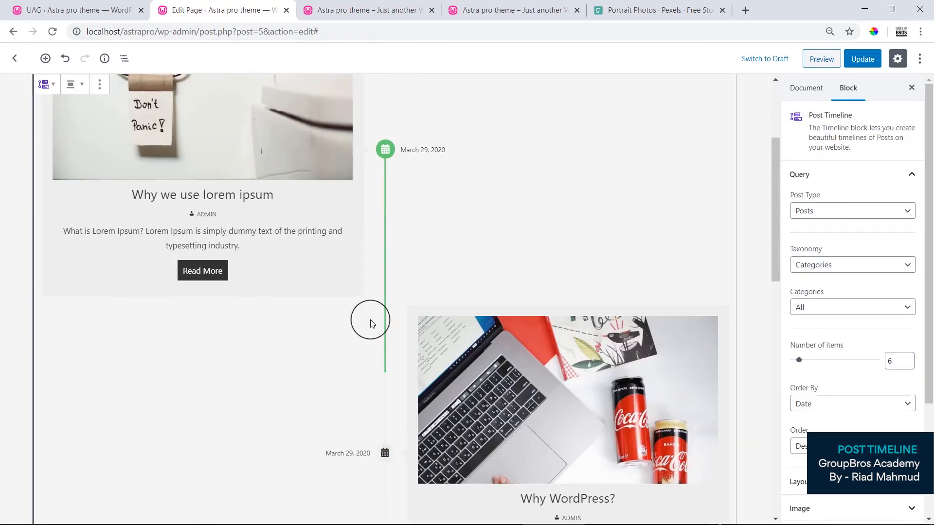
pyautogui.scroll(-15, 371, 322)
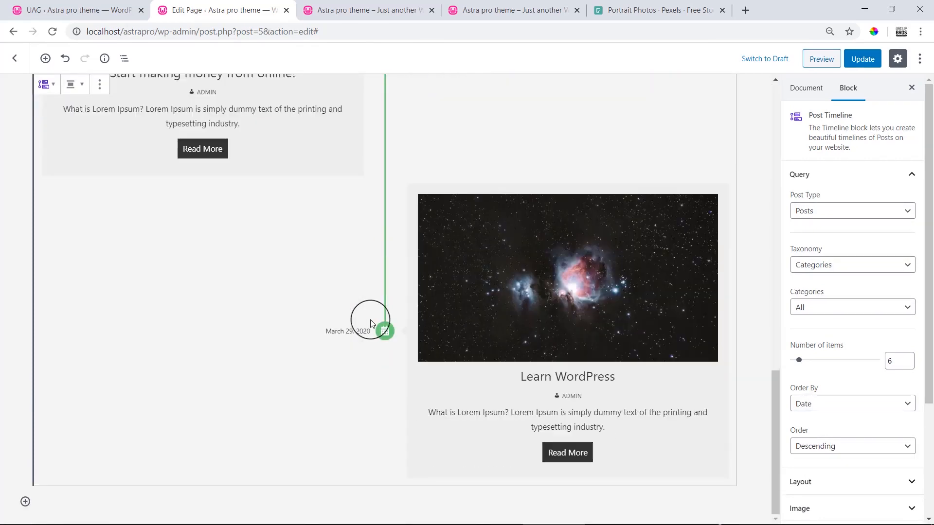
pyautogui.scroll(15, 371, 322)
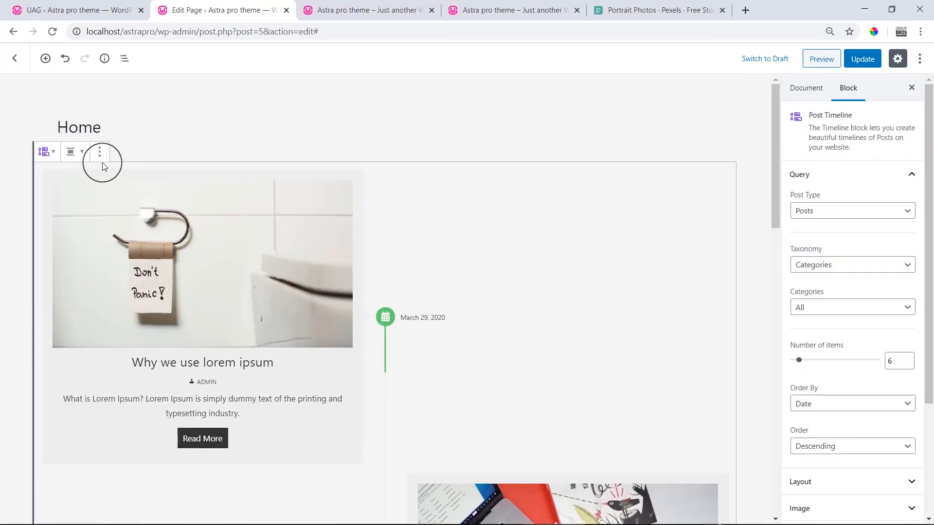
pyautogui.click(100, 160)
pyautogui.click(139, 326)
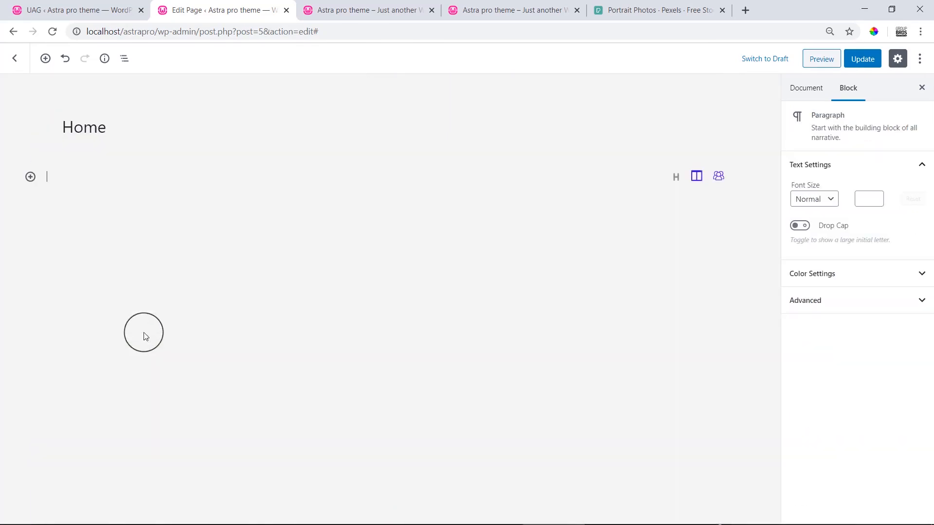
# - Insert an Advanced Columns block and set its number of columns to 1
pyautogui.click(696, 175)
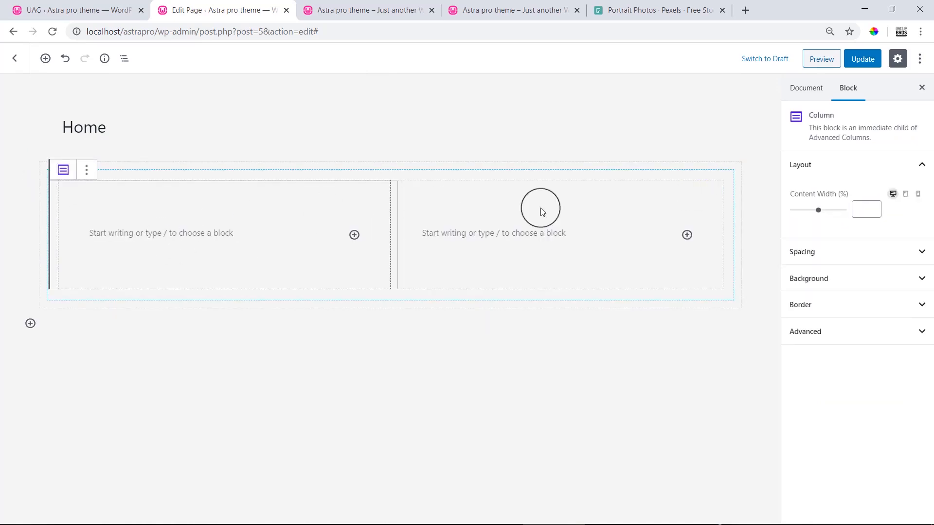
pyautogui.click(47, 188)
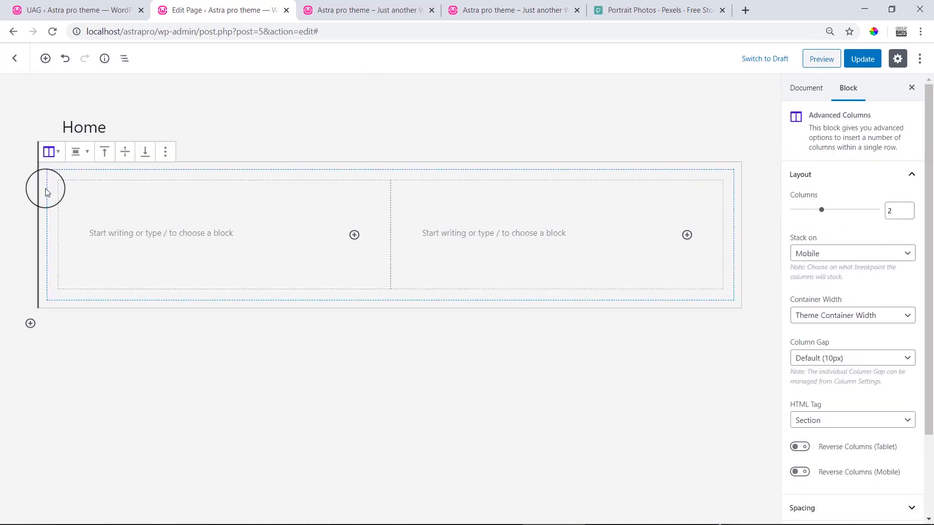
pyautogui.moveTo(893, 211); pyautogui.dragTo(863, 217)
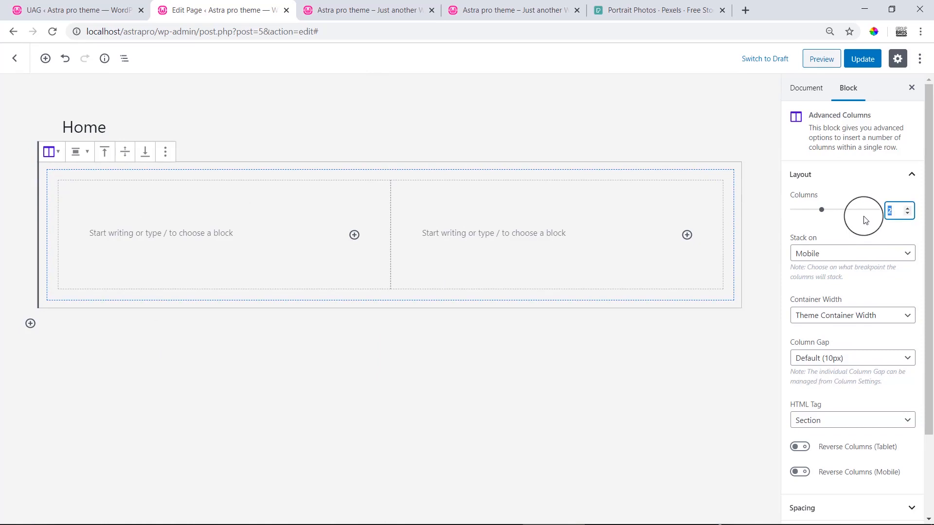
pyautogui.write('1')
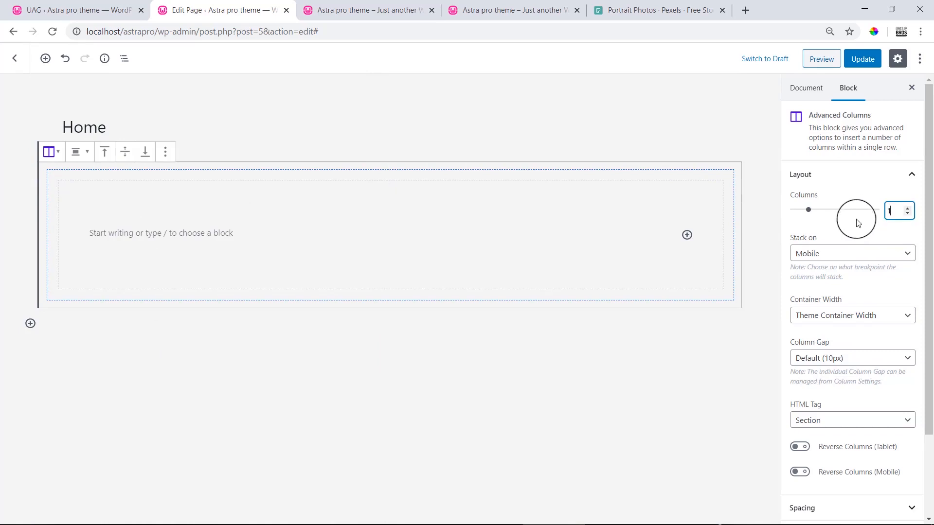
# - Insert a Post Timeline block from the Ultimate Addons Blocks inside the single column
pyautogui.click(686, 235)
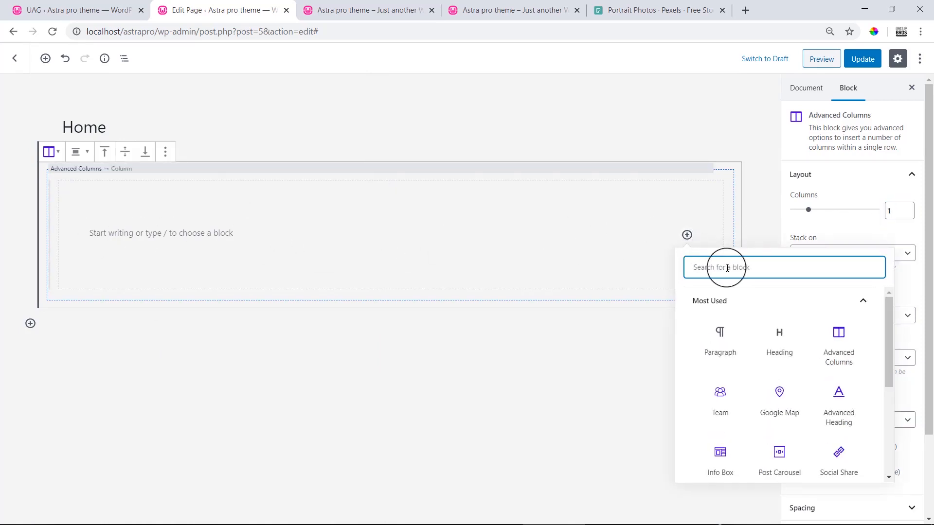
pyautogui.write('post')
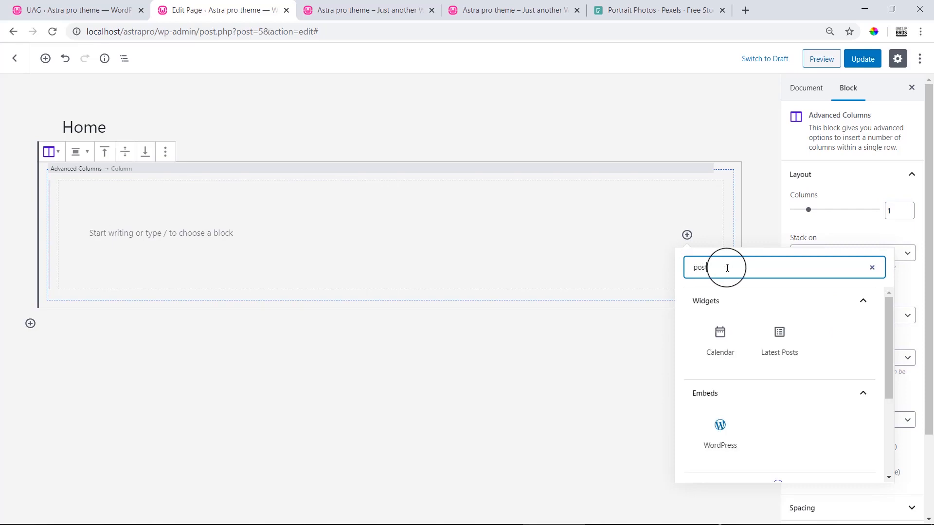
pyautogui.press('BackSpace')
pyautogui.press('BackSpace')
pyautogui.press('BackSpace')
pyautogui.press('BackSpace')
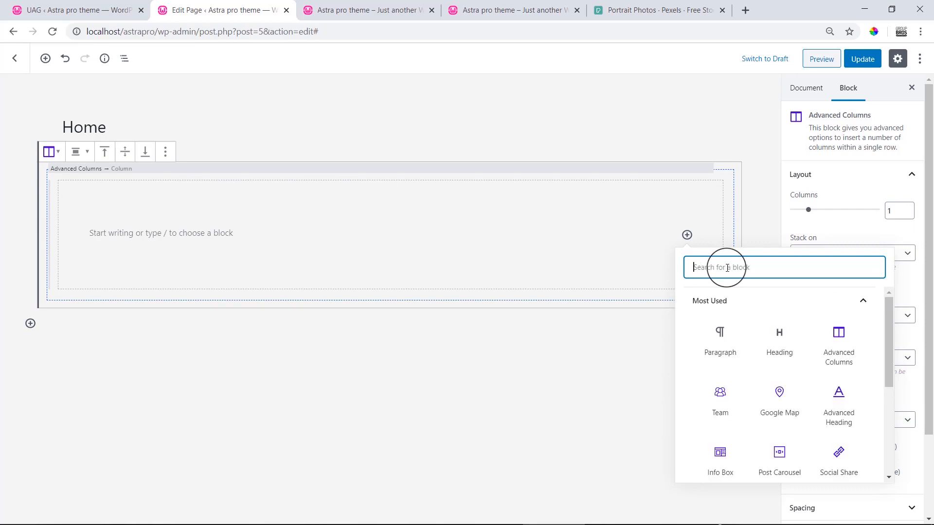
pyautogui.scroll(-5, 827, 399)
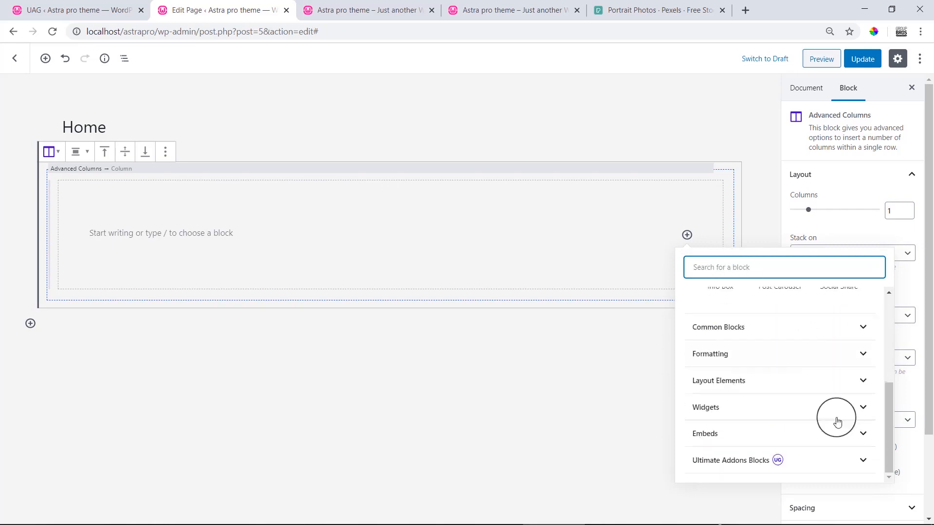
pyautogui.click(867, 463)
pyautogui.scroll(-4, 854, 447)
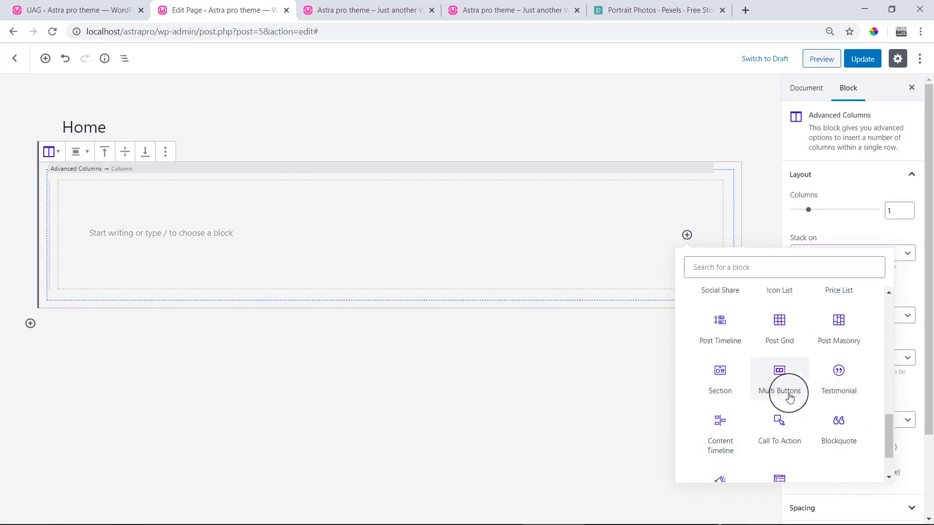
pyautogui.scroll(4, 734, 385)
pyautogui.scroll(-4, 727, 382)
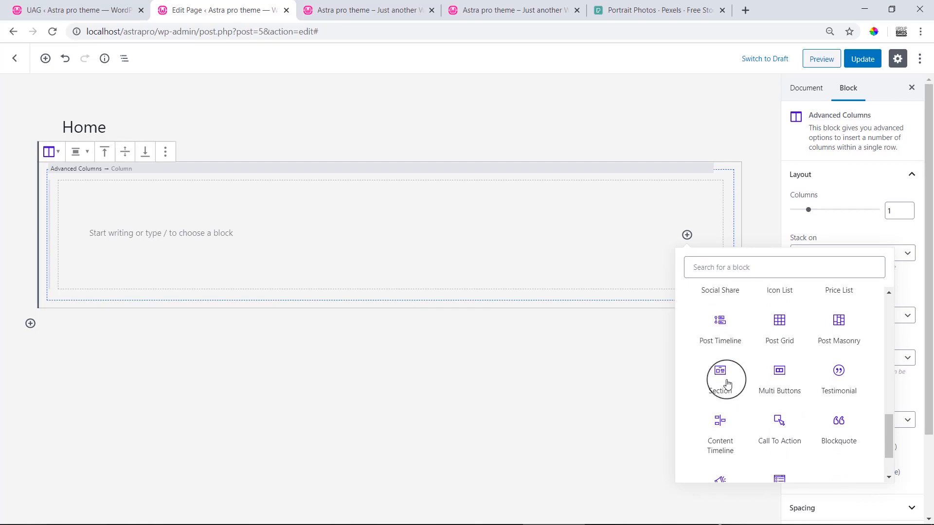
pyautogui.click(717, 334)
pyautogui.scroll(10, 235, 301)
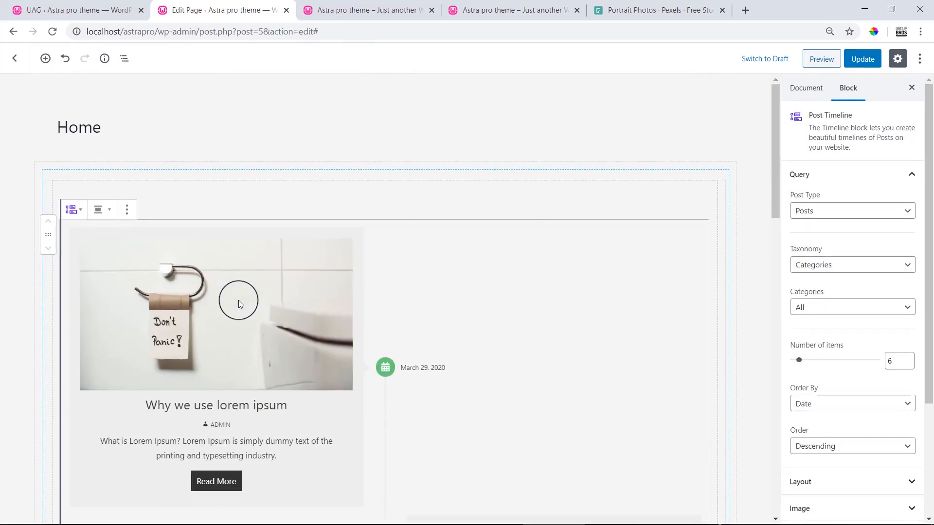
# - Update the page and reload the live home page of the site
pyautogui.click(862, 58)
pyautogui.click(389, 10)
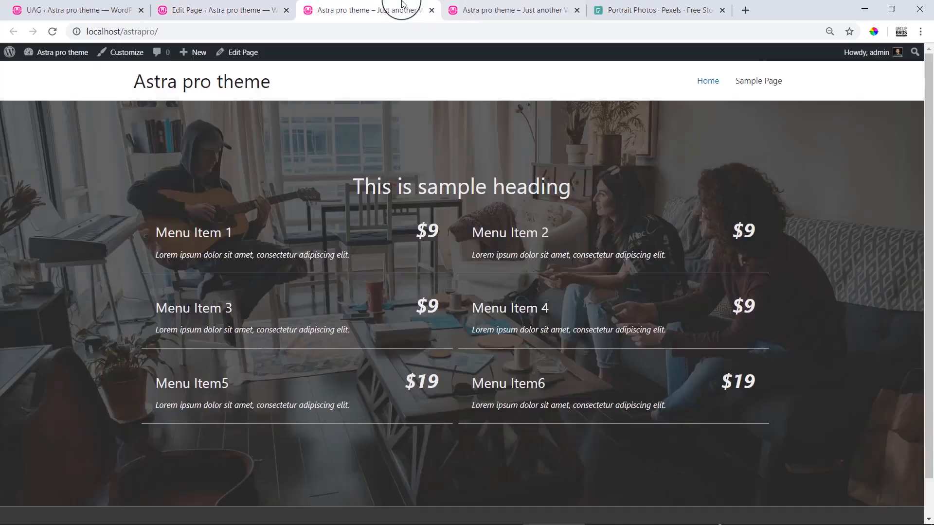
pyautogui.click(369, 30)
pyautogui.press('Return')
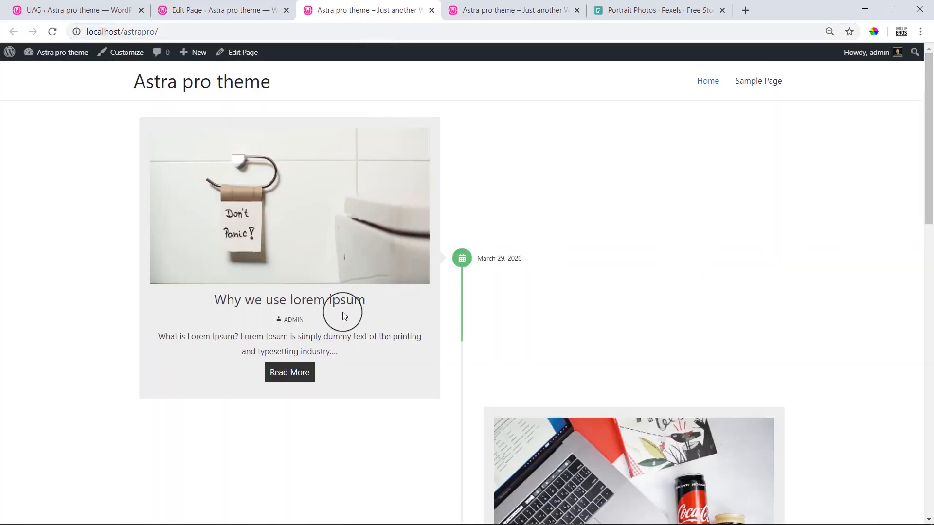
# - Examine the published post timeline on the home page from the first post down to the footer
pyautogui.scroll(-3, 550, 333)
pyautogui.scroll(-3, 548, 334)
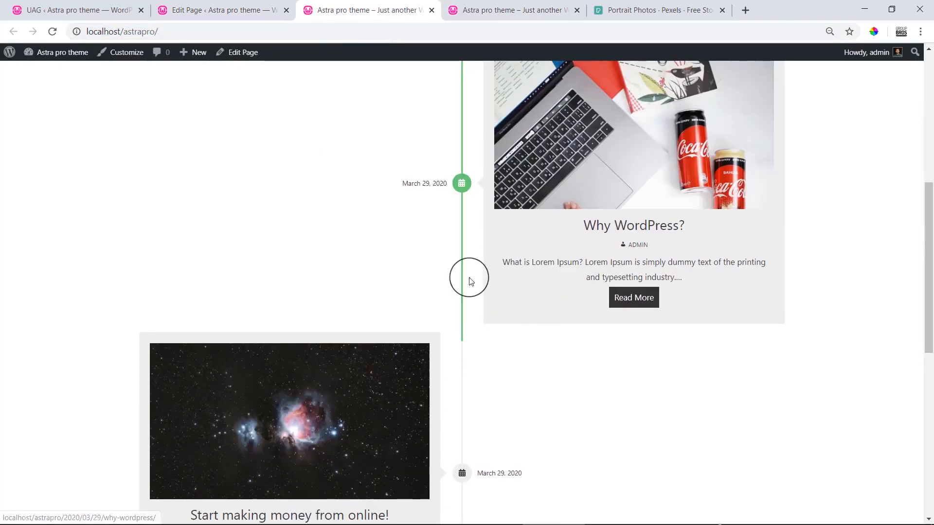
pyautogui.scroll(-6, 555, 220)
pyautogui.scroll(-2, 558, 224)
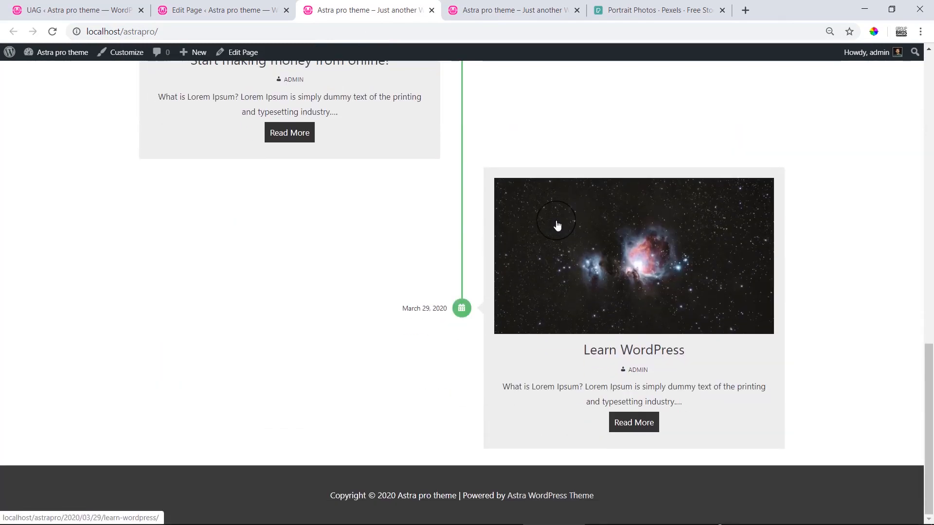
pyautogui.scroll(15, 642, 330)
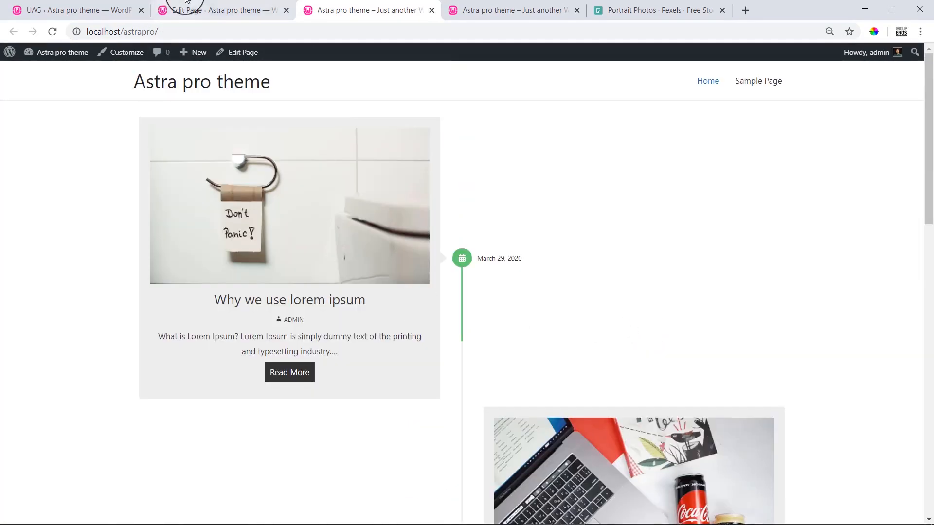
# - Return to the page editor, collapse the Post Timeline block's Query settings and expand its Layout settings
pyautogui.click(221, 10)
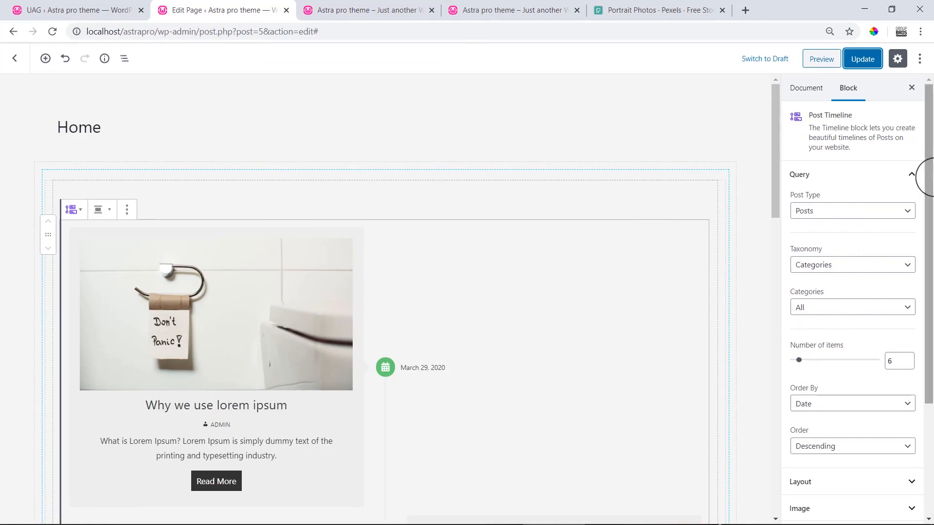
pyautogui.moveTo(930, 171); pyautogui.dragTo(931, 201)
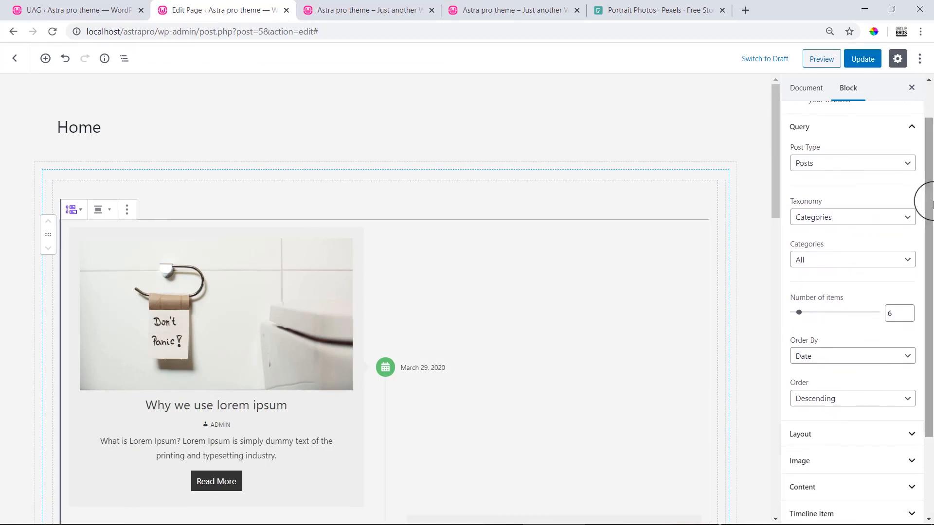
pyautogui.click(913, 126)
pyautogui.click(896, 202)
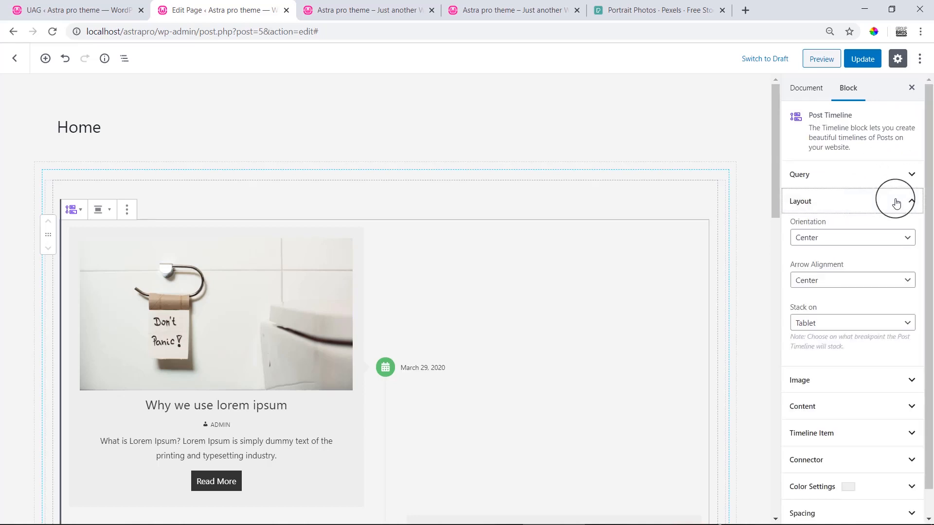
# - Set the post timeline's orientation to Right and review the resulting layout along the page
pyautogui.click(860, 238)
pyautogui.click(844, 262)
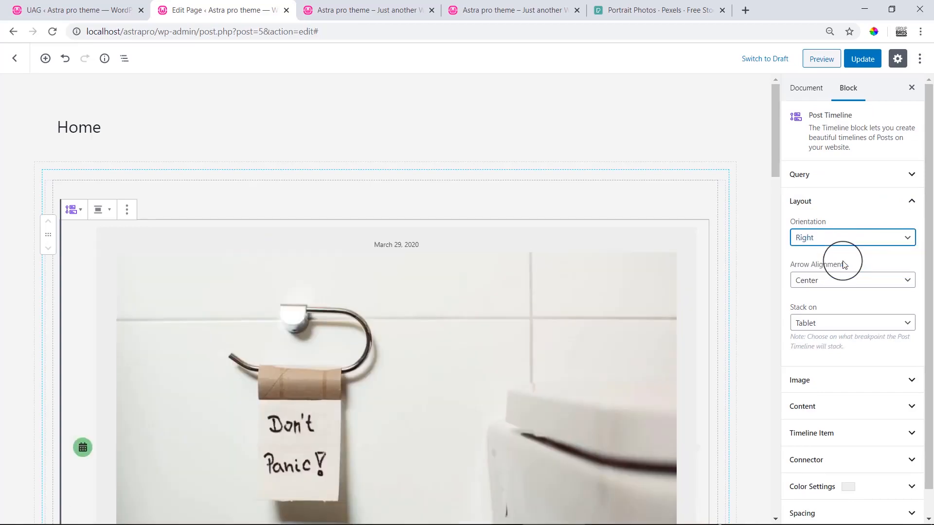
pyautogui.scroll(-8, 425, 369)
pyautogui.scroll(8, 431, 369)
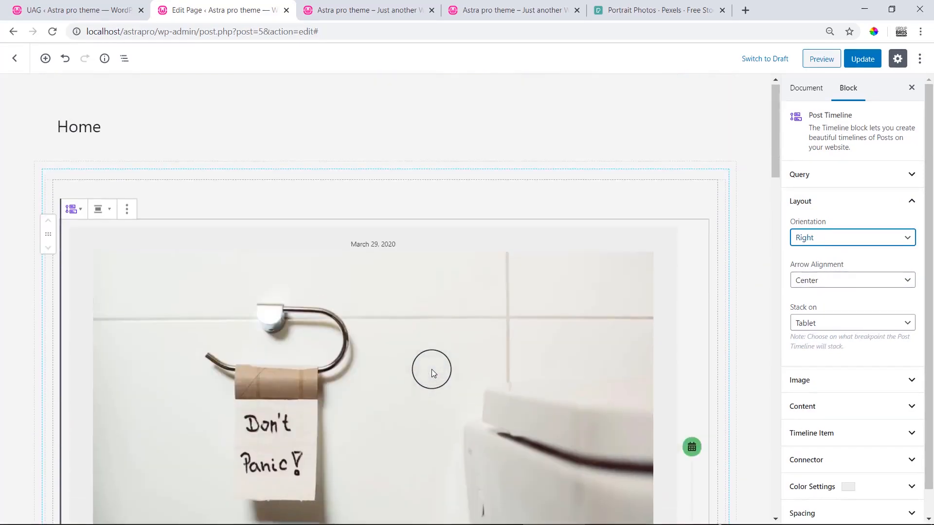
pyautogui.scroll(-19, 431, 369)
pyautogui.scroll(19, 431, 369)
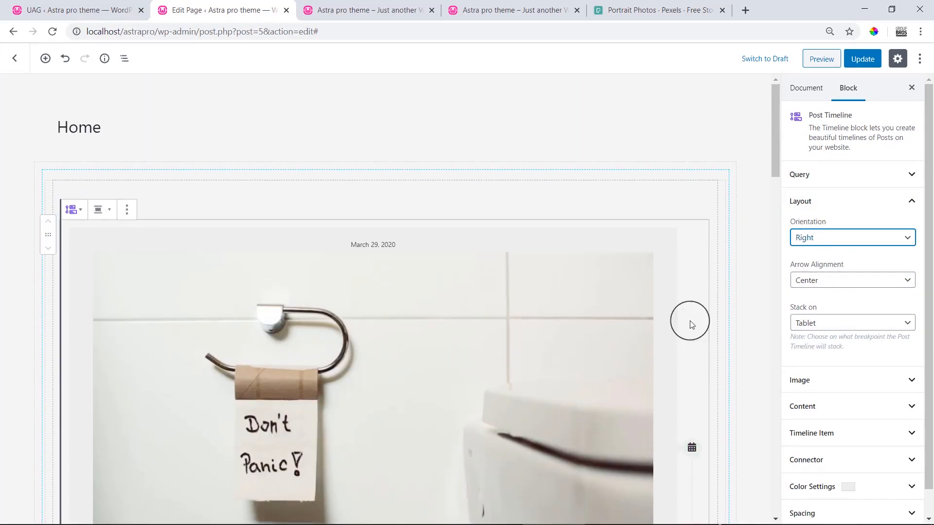
# - Try the Left orientation for the post timeline and set the orientation back to Center
pyautogui.click(811, 237)
pyautogui.click(817, 249)
pyautogui.click(816, 240)
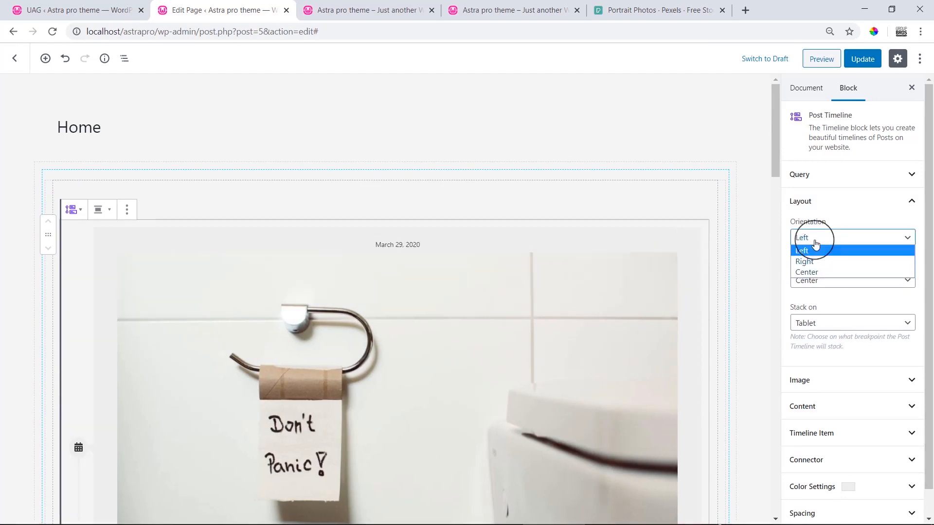
pyautogui.click(808, 275)
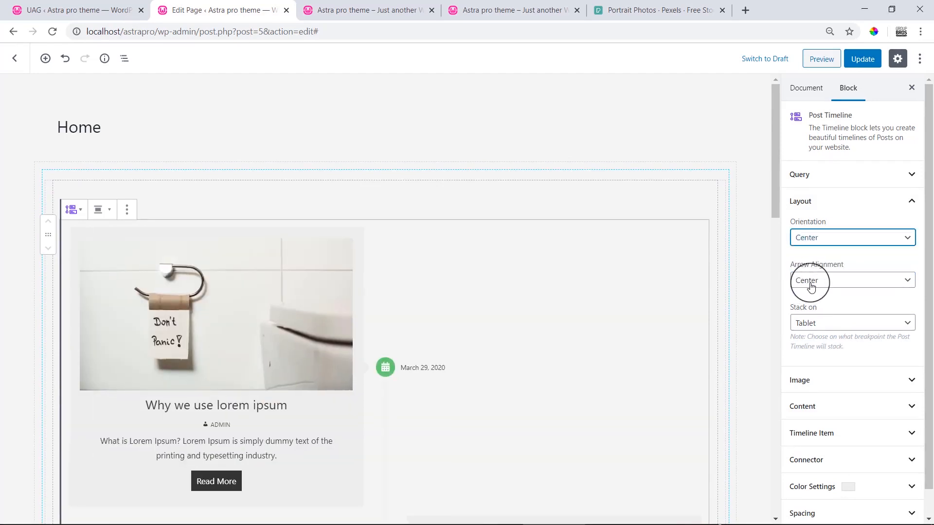
# - Set the arrow alignment of the post timeline to Top
pyautogui.click(810, 287)
pyautogui.click(817, 295)
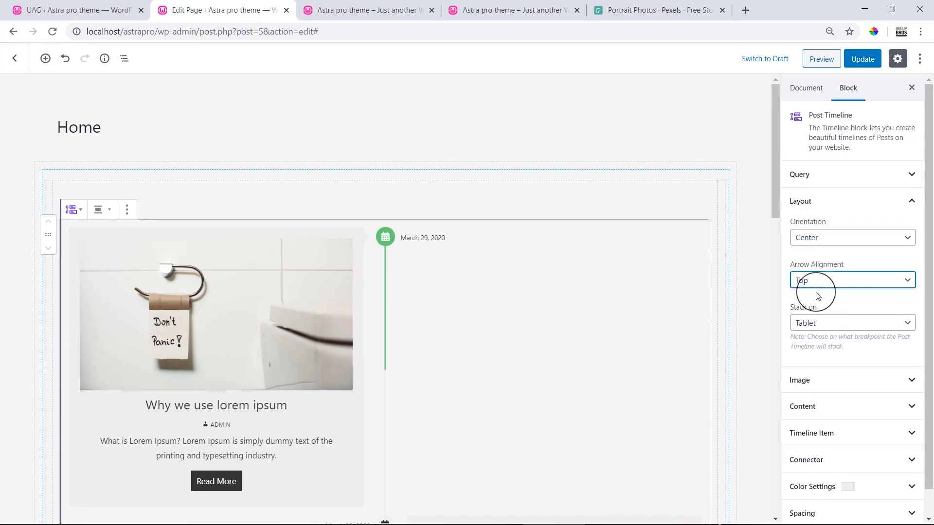
# - Review the Top arrow alignment along the post timeline and try the Center arrow alignment
pyautogui.scroll(-15, 421, 320)
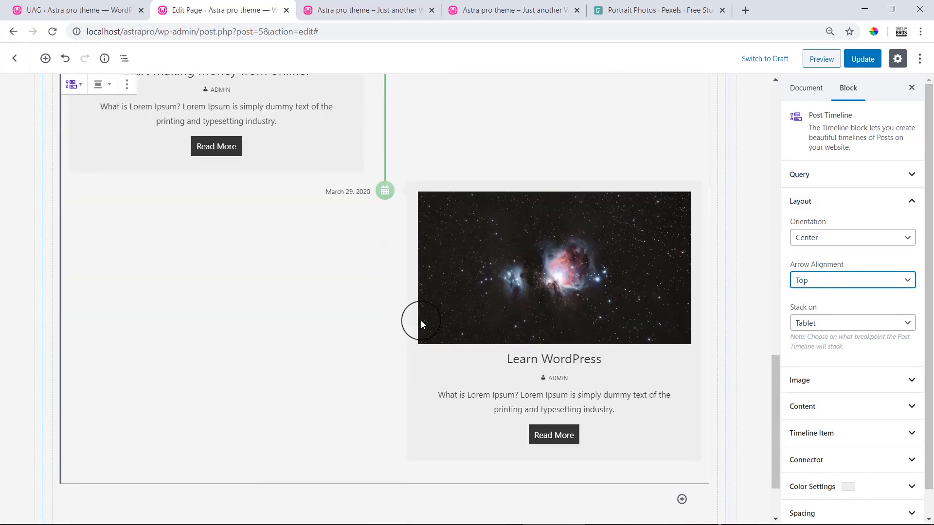
pyautogui.scroll(15, 421, 320)
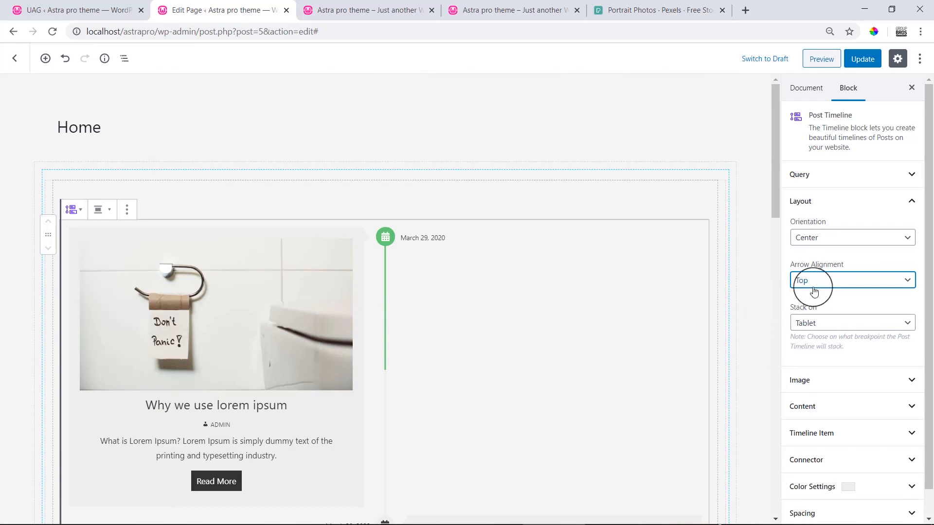
pyautogui.click(812, 286)
pyautogui.click(808, 314)
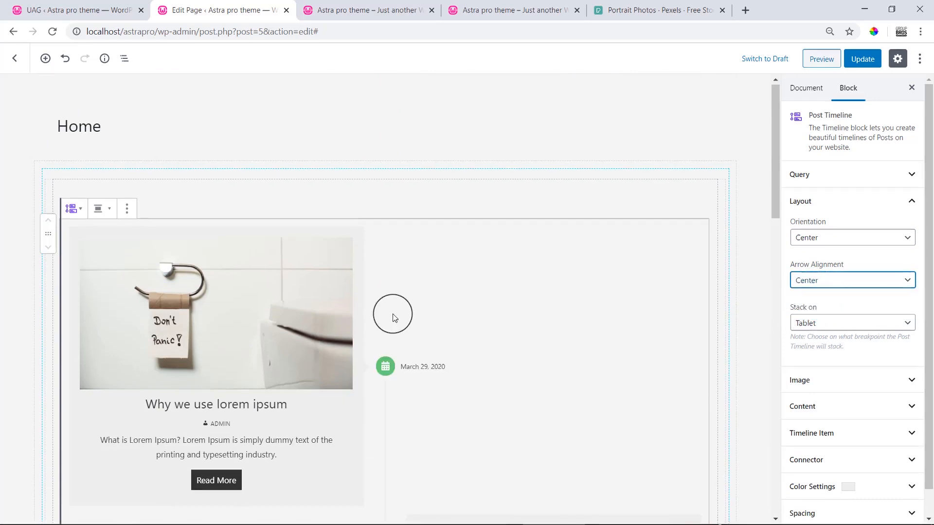
pyautogui.scroll(-7, 428, 319)
pyautogui.scroll(7, 465, 323)
# - Try the Bottom arrow alignment along the post timeline and set the arrow alignment back to Top
pyautogui.click(814, 284)
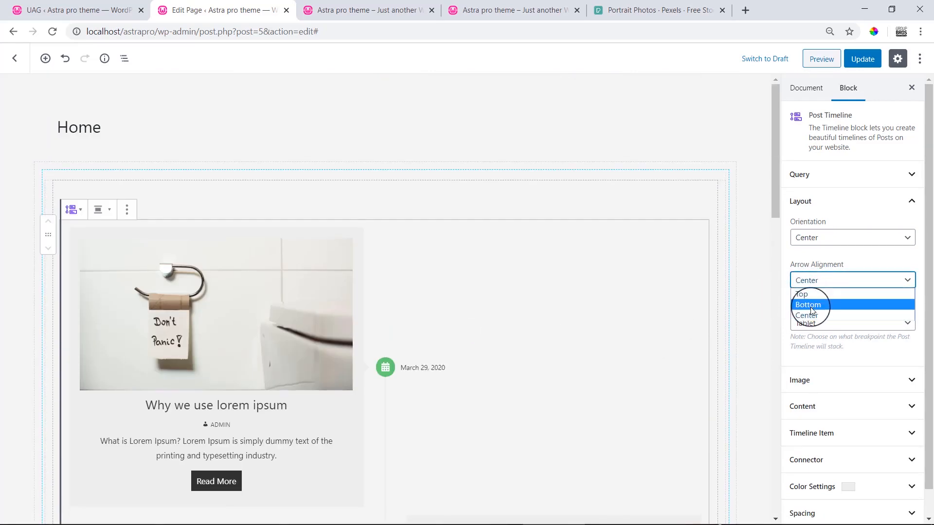
pyautogui.click(800, 313)
pyautogui.scroll(-10, 468, 302)
pyautogui.scroll(-6, 469, 302)
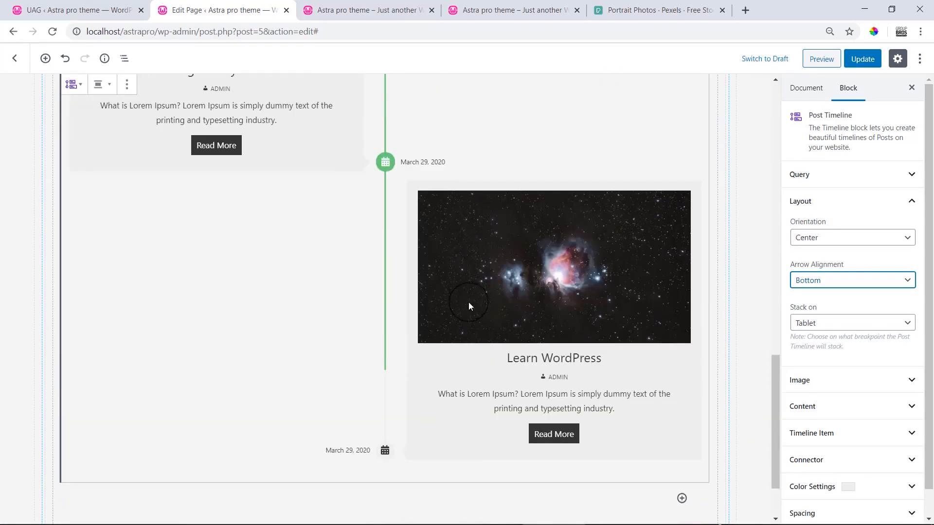
pyautogui.scroll(15, 469, 302)
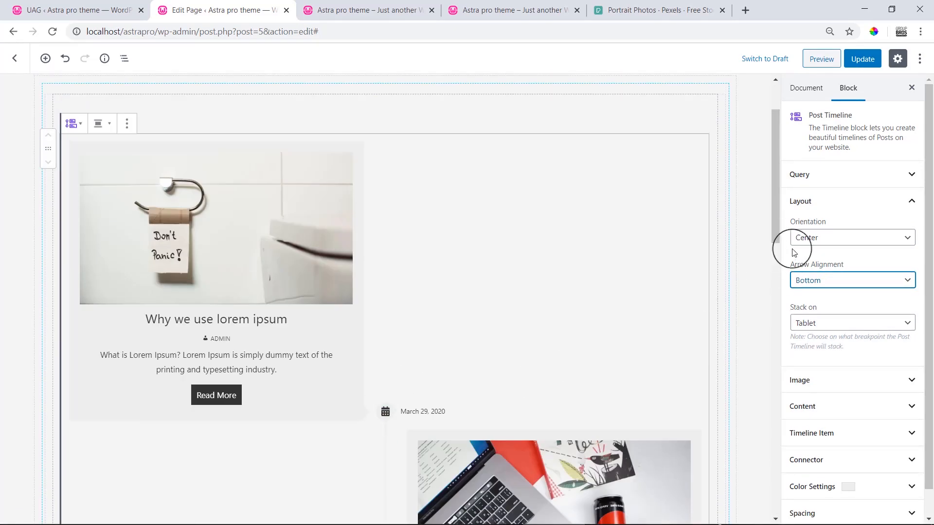
pyautogui.click(791, 287)
pyautogui.click(813, 295)
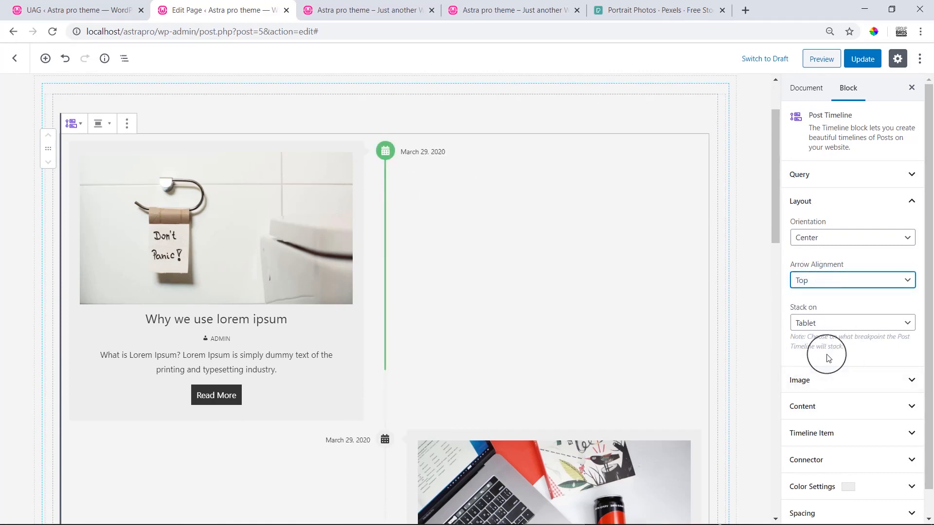
# - In the Image settings, try the Full and Thumbnail featured image styles and set the style back to Large
pyautogui.click(828, 392)
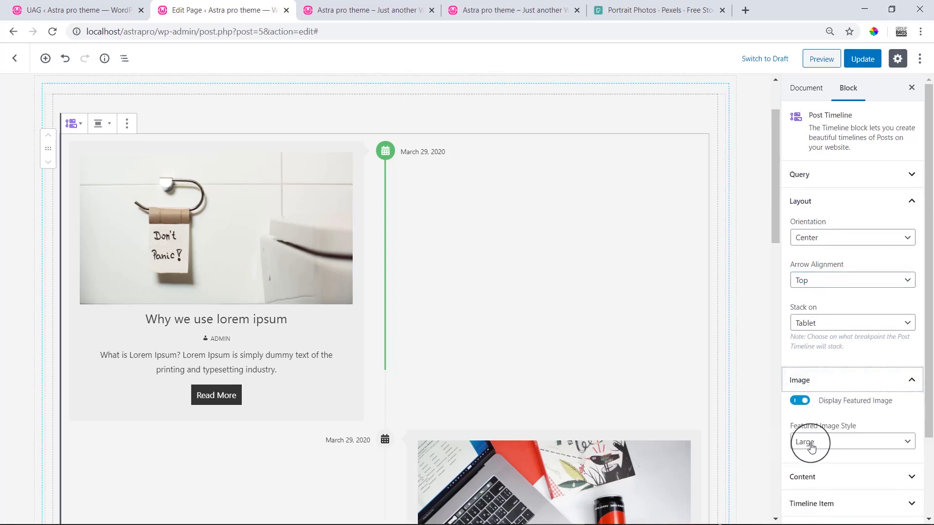
pyautogui.click(810, 445)
pyautogui.click(813, 457)
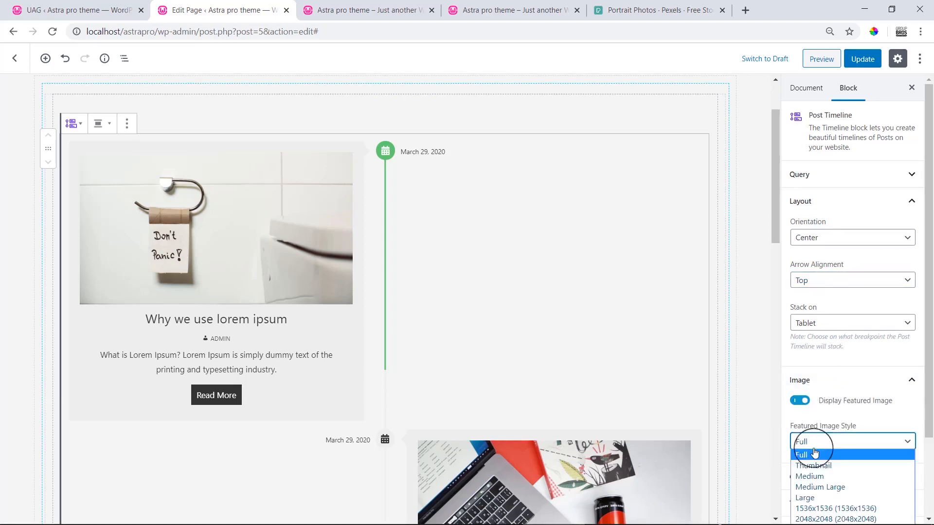
pyautogui.click(810, 440)
pyautogui.click(819, 467)
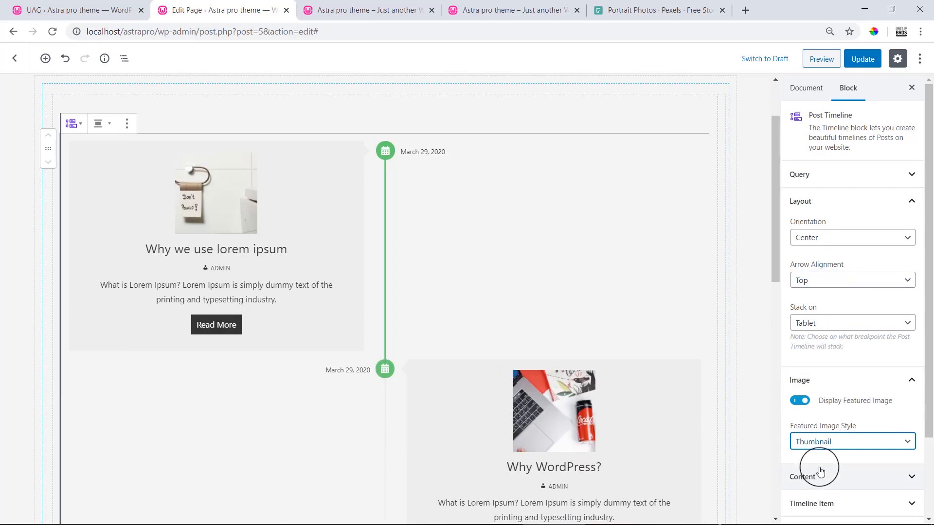
pyautogui.click(824, 443)
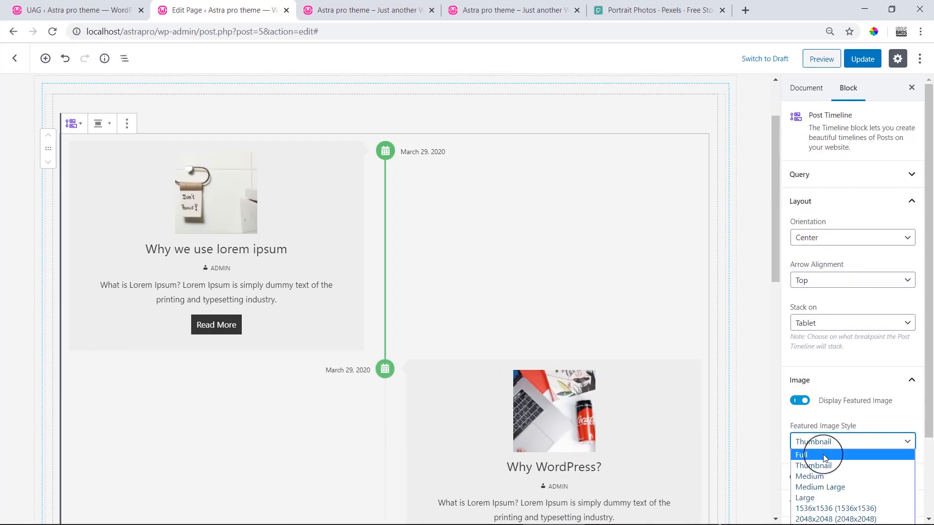
pyautogui.click(805, 497)
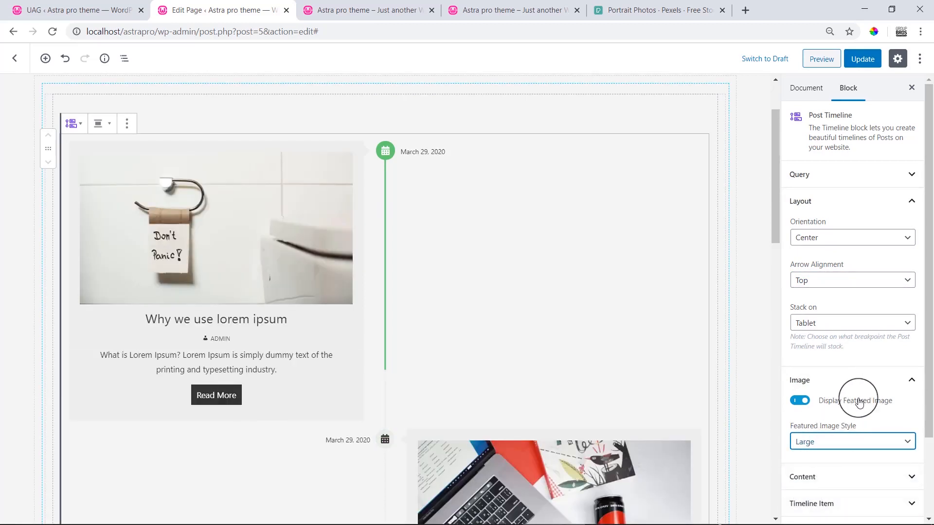
# - Switch the display of featured images in the post timeline off and back on
pyautogui.click(800, 401)
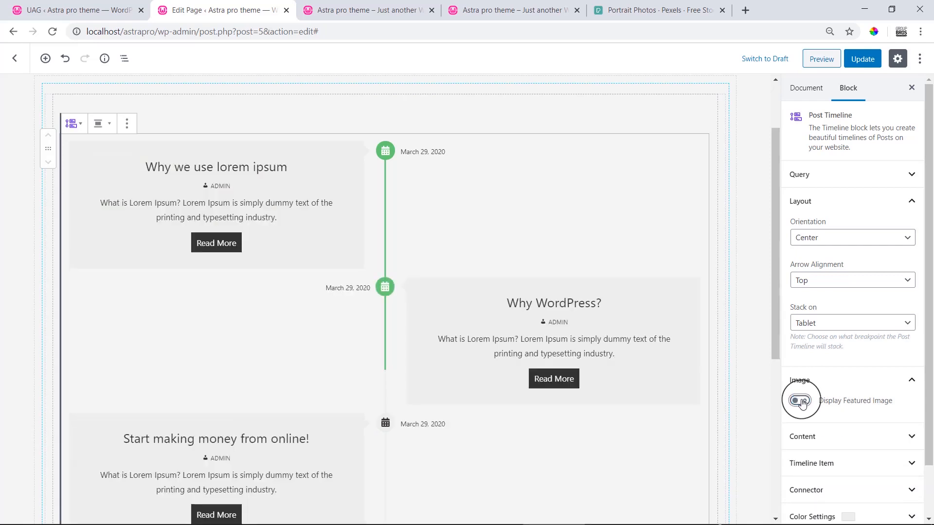
pyautogui.click(800, 402)
pyautogui.click(801, 401)
pyautogui.click(800, 402)
pyautogui.moveTo(932, 318); pyautogui.dragTo(931, 414)
pyautogui.scroll(2, 905, 404)
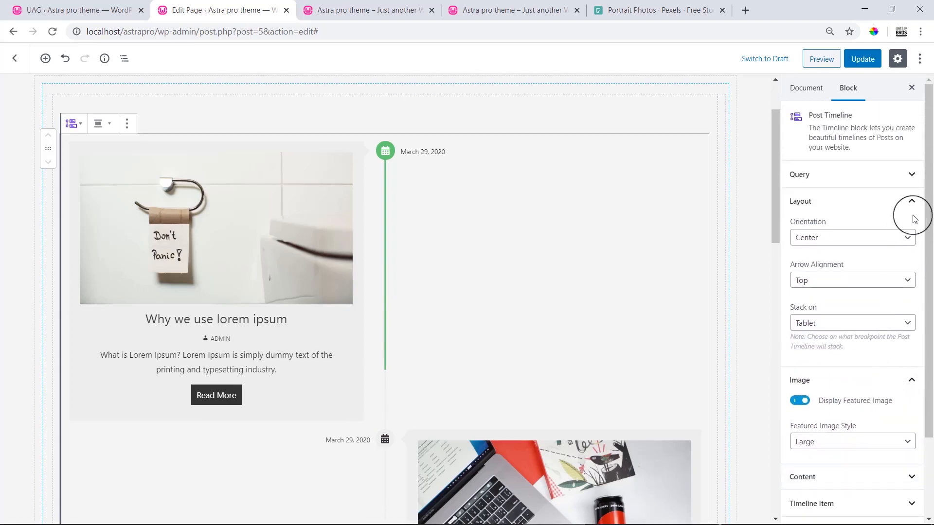
# - Collapse the Layout and Image settings and set the excerpt length in the Content settings to 25
pyautogui.click(915, 207)
pyautogui.click(915, 229)
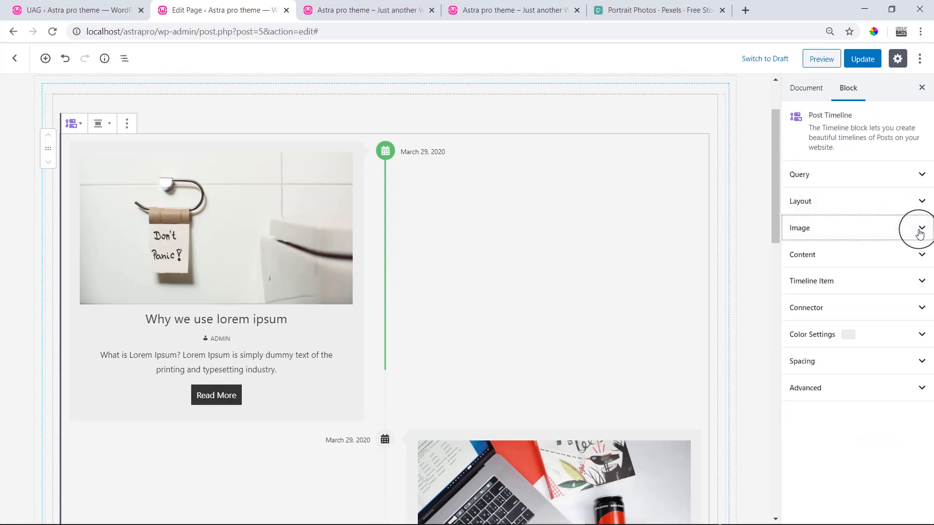
pyautogui.click(918, 258)
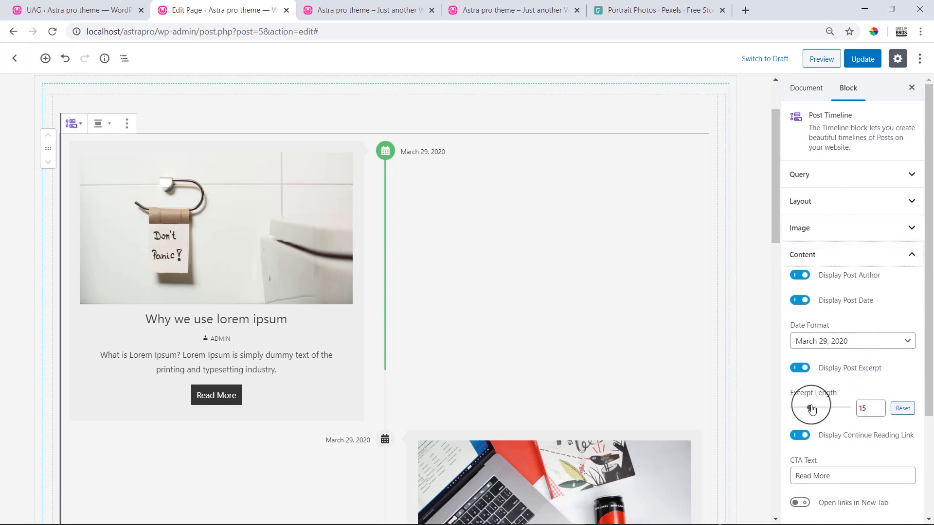
pyautogui.moveTo(811, 409); pyautogui.dragTo(822, 410)
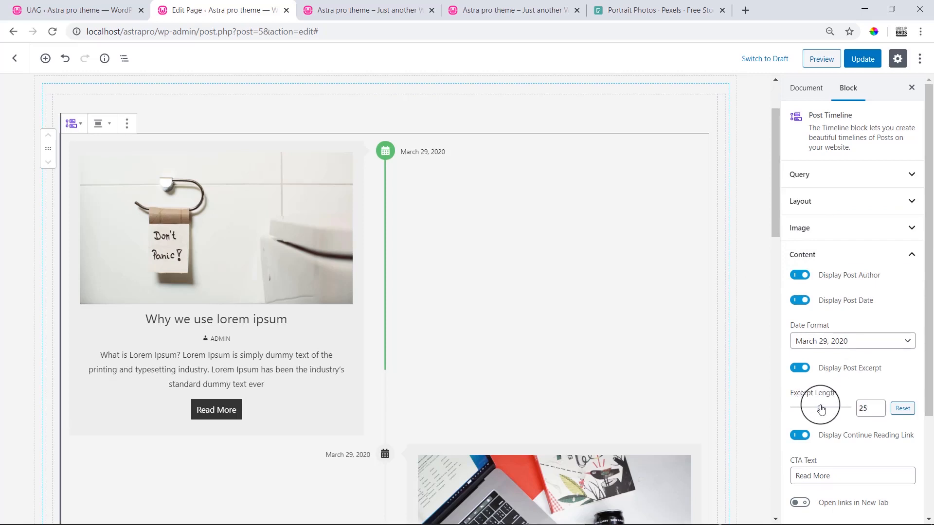
# - Expand the Timeline Item settings and collapse the Content settings
pyautogui.moveTo(932, 297); pyautogui.dragTo(926, 396)
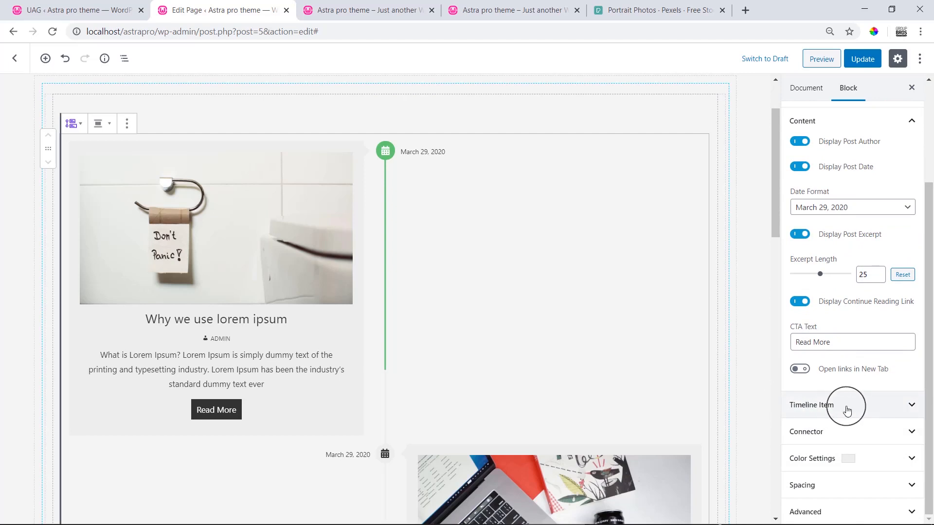
pyautogui.click(874, 404)
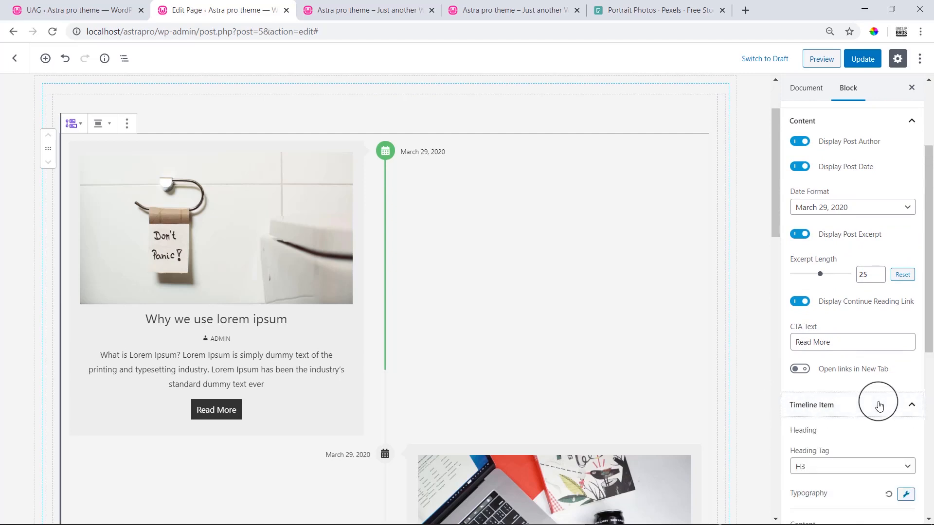
pyautogui.click(917, 124)
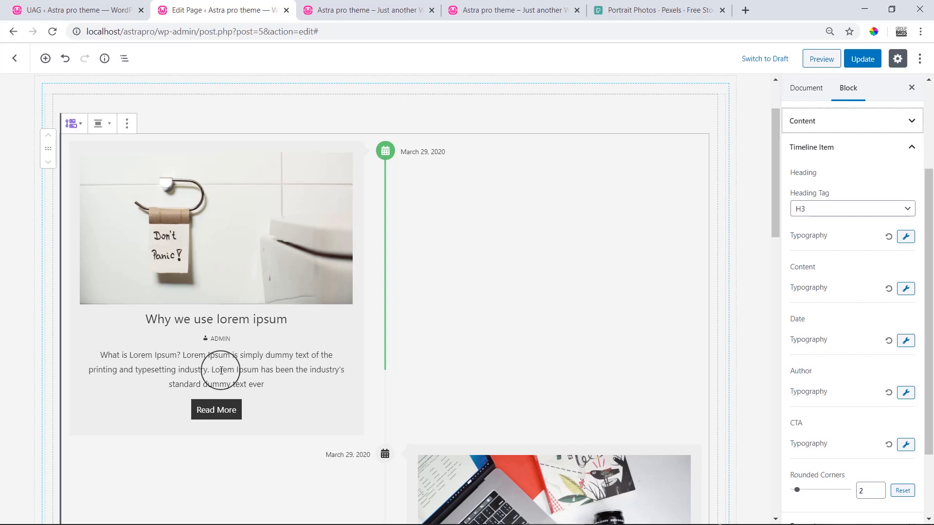
# - Examine the heading, content, date and author typography settings of the timeline items, including the author's font options
pyautogui.moveTo(796, 236); pyautogui.dragTo(830, 242)
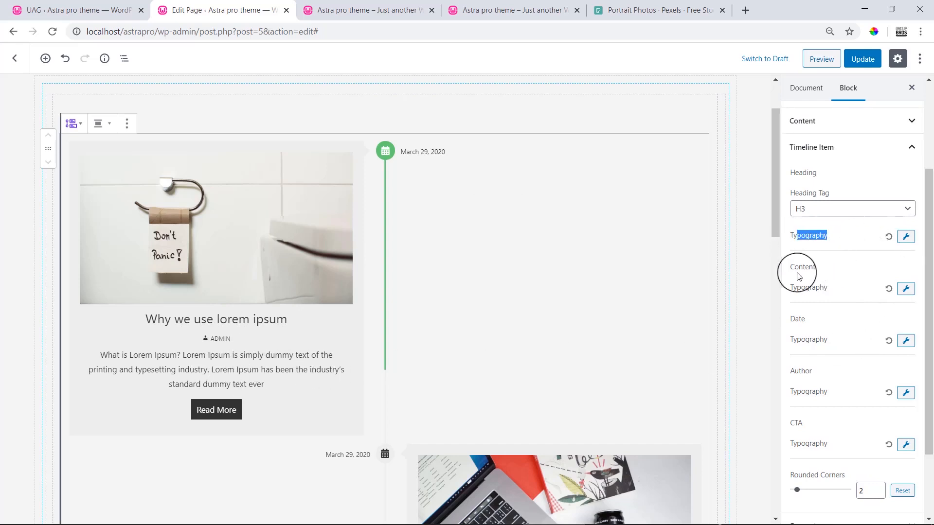
pyautogui.moveTo(795, 267); pyautogui.dragTo(816, 268)
pyautogui.moveTo(794, 319); pyautogui.dragTo(817, 317)
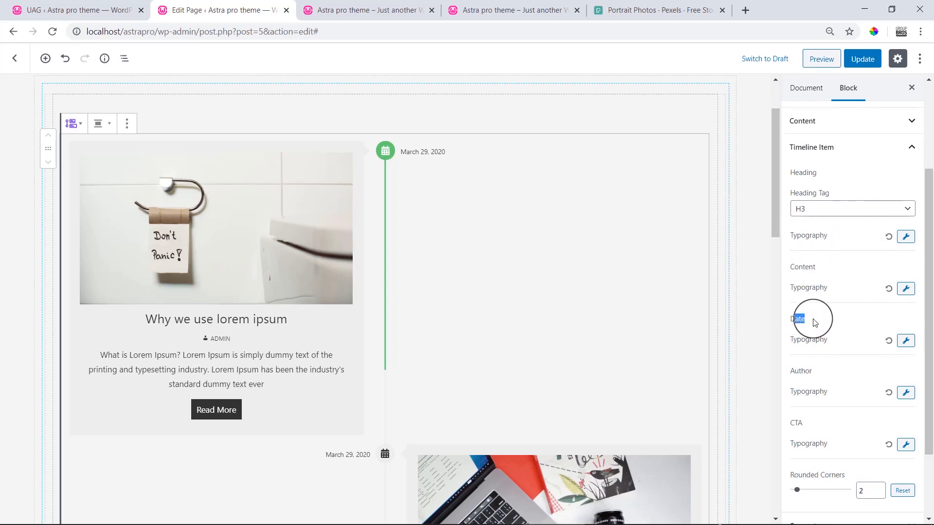
pyautogui.moveTo(790, 372); pyautogui.dragTo(812, 395)
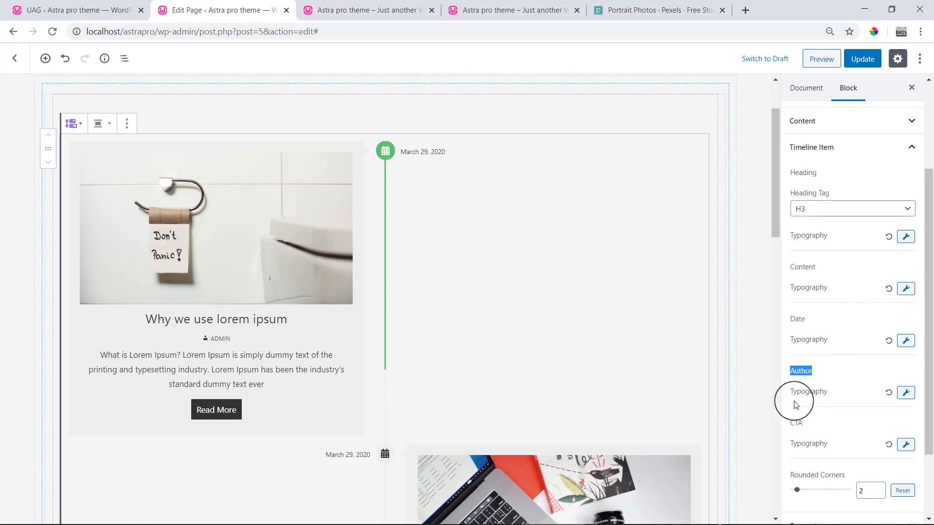
pyautogui.click(905, 393)
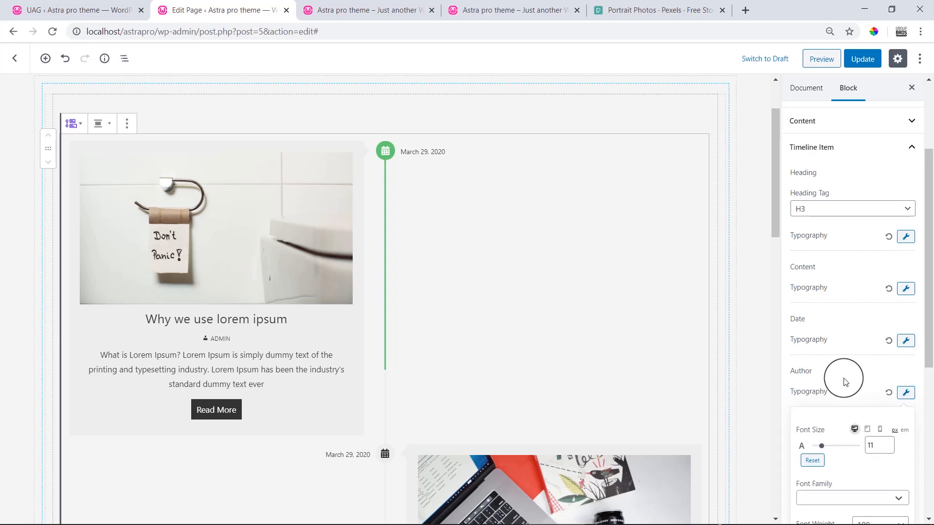
pyautogui.click(909, 397)
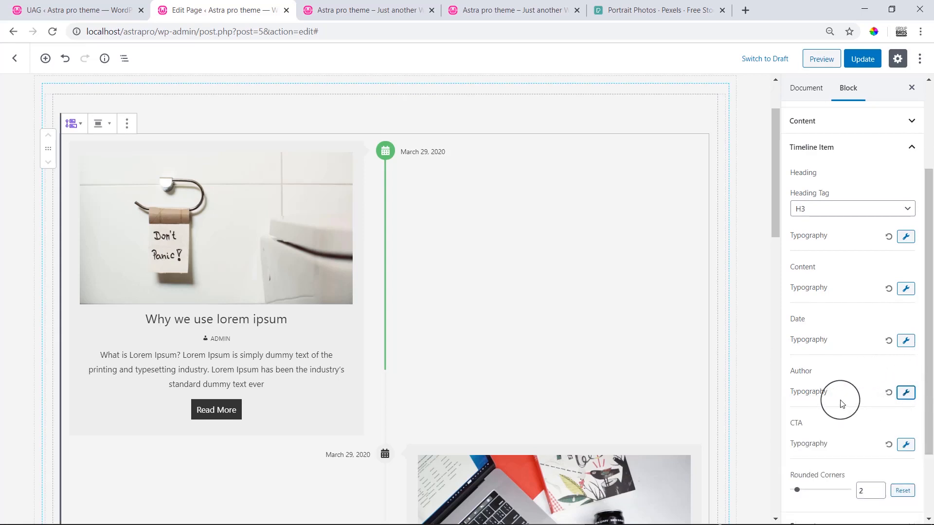
# - Set the rounded corners of the timeline items to 14 and collapse the Timeline Item settings
pyautogui.moveTo(924, 312); pyautogui.dragTo(931, 362)
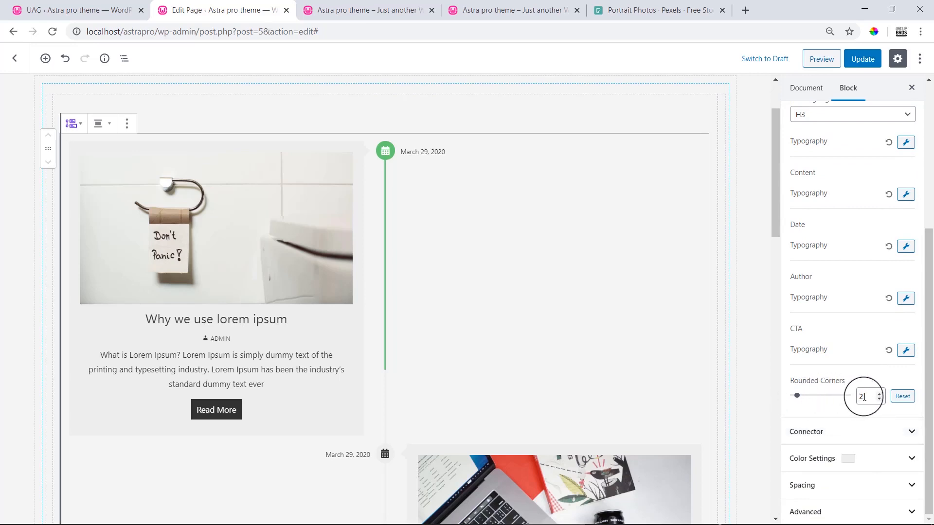
pyautogui.moveTo(865, 396); pyautogui.dragTo(856, 404)
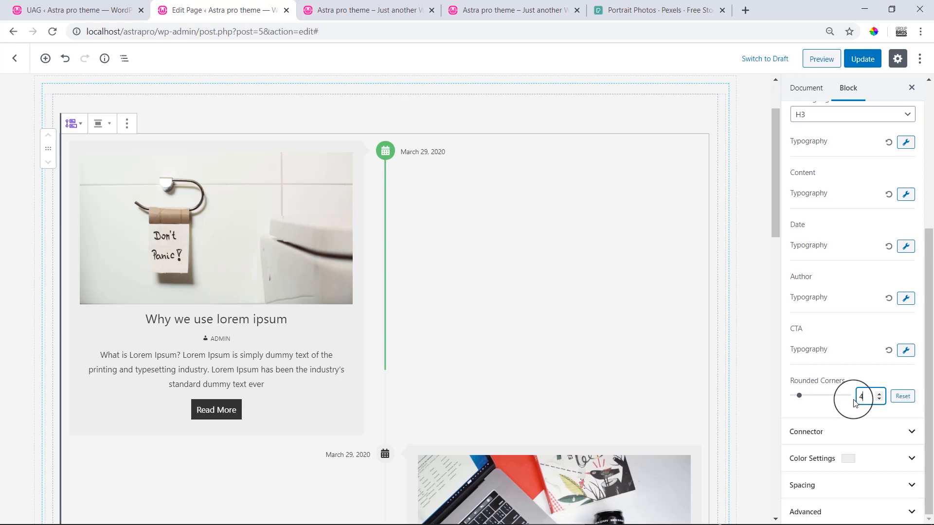
pyautogui.moveTo(799, 400); pyautogui.dragTo(816, 399)
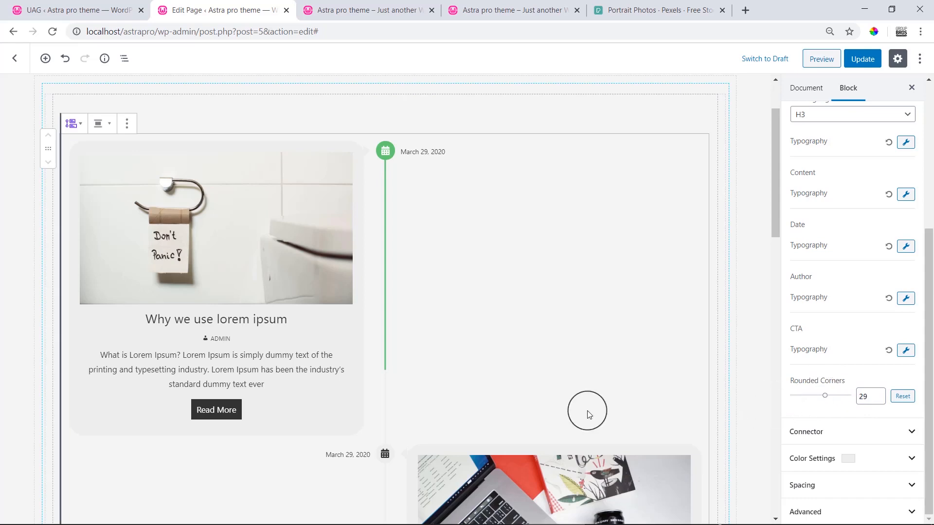
pyautogui.scroll(-3, 588, 414)
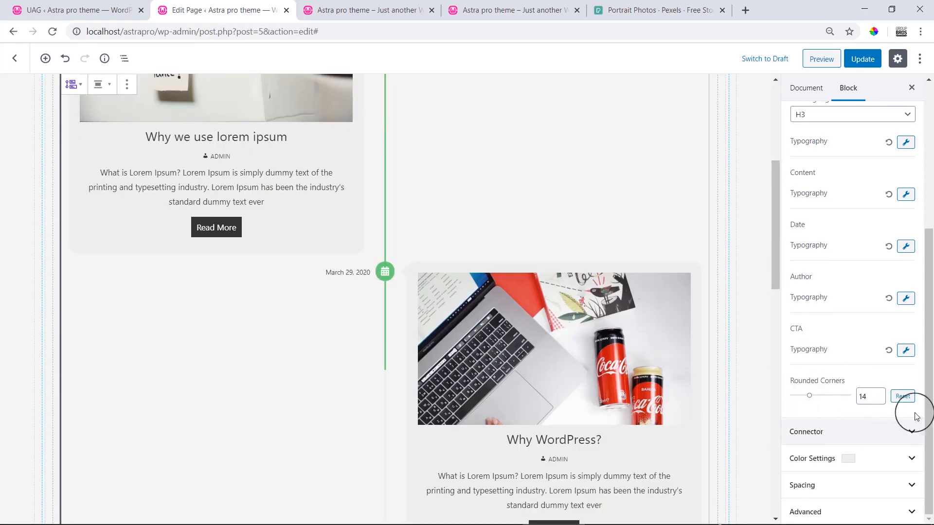
pyautogui.scroll(3, 899, 263)
pyautogui.click(912, 248)
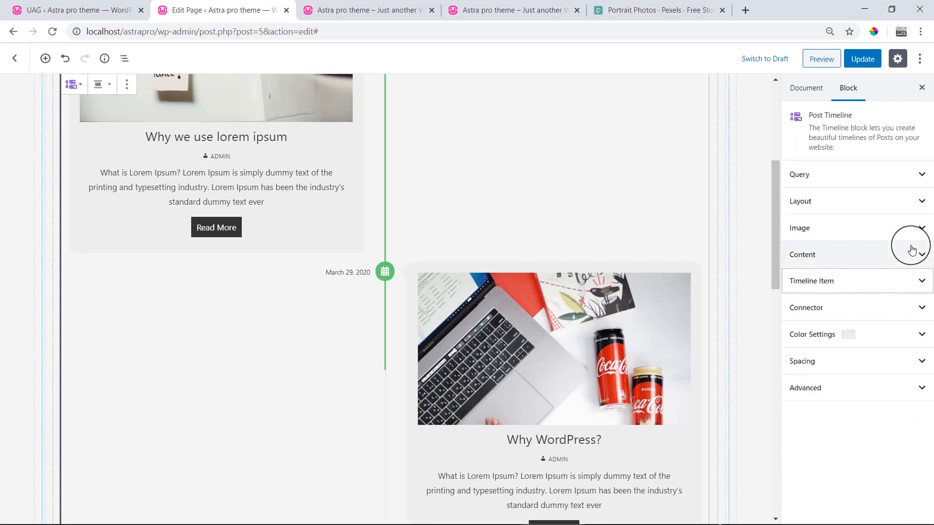
# - Take a look at the Connector settings, collapse them and expand the Color Settings
pyautogui.click(921, 314)
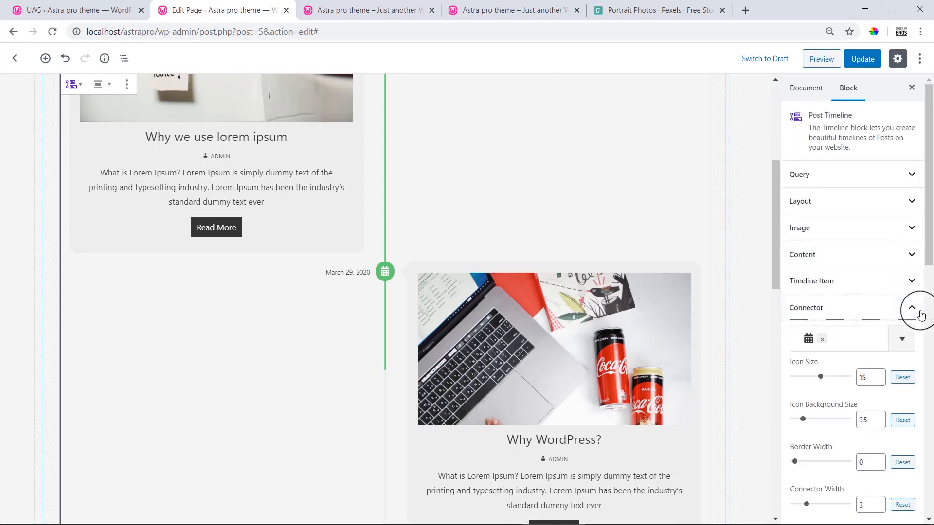
pyautogui.click(904, 314)
pyautogui.click(898, 340)
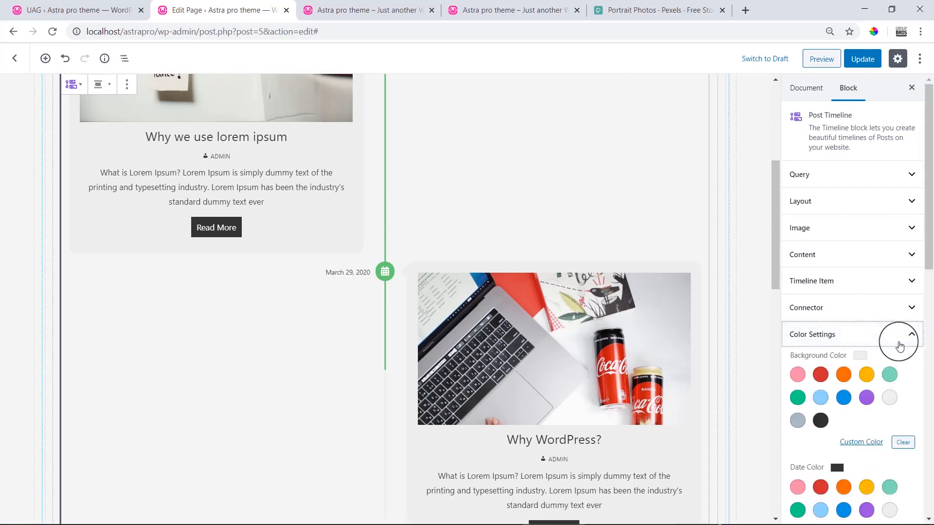
# - Look through the post timeline's color options and set the CTA color to the very dark gray swatch
pyautogui.scroll(-6, 898, 343)
pyautogui.click(865, 348)
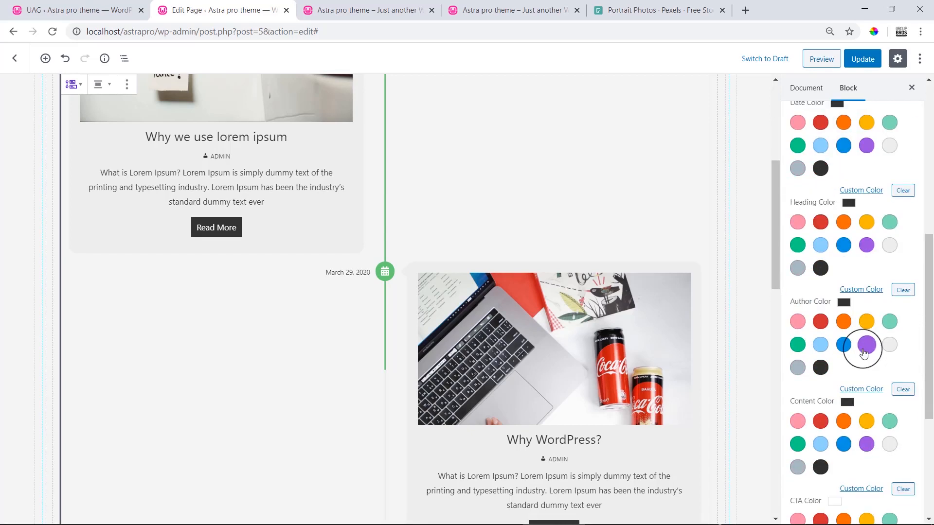
pyautogui.scroll(-4, 864, 352)
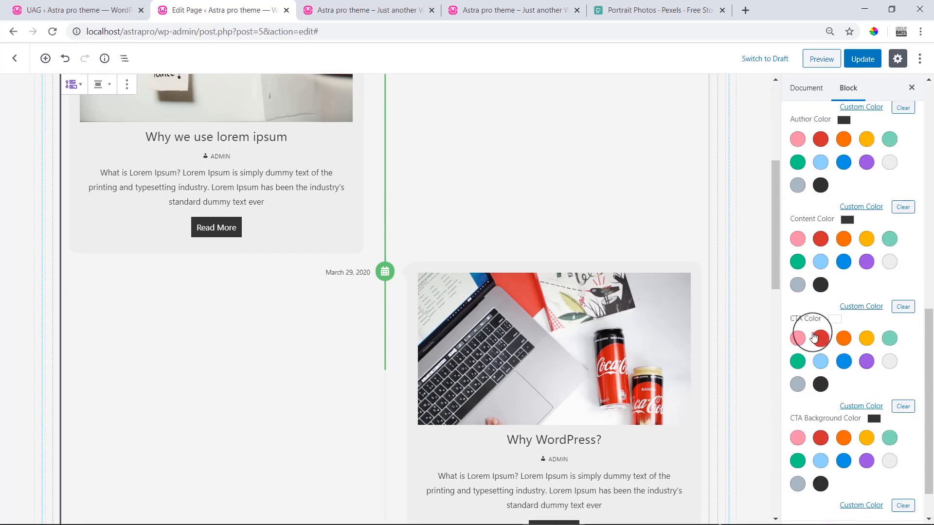
pyautogui.click(820, 385)
pyautogui.click(821, 385)
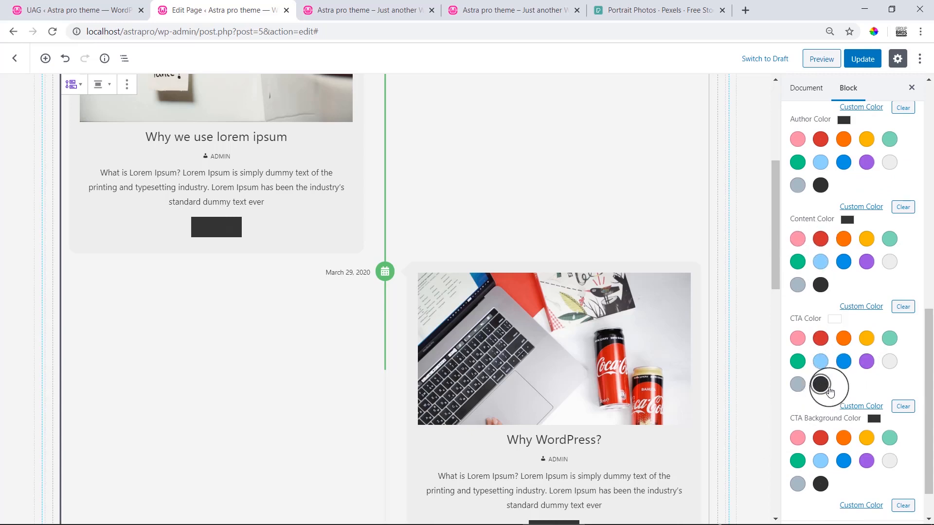
# - Set the background color of the timeline items to the bright blue swatch and collapse the Color Settings
pyautogui.scroll(-1, 822, 387)
pyautogui.scroll(4, 827, 389)
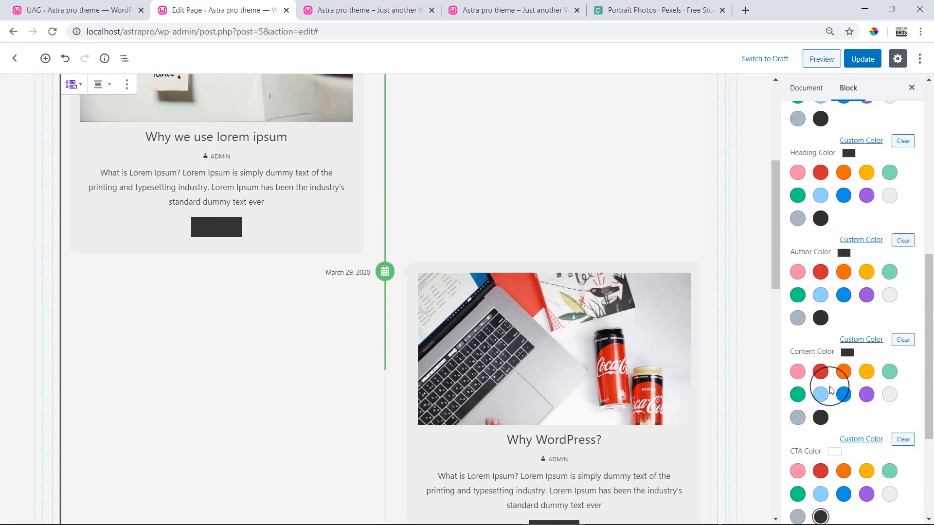
pyautogui.scroll(4, 831, 390)
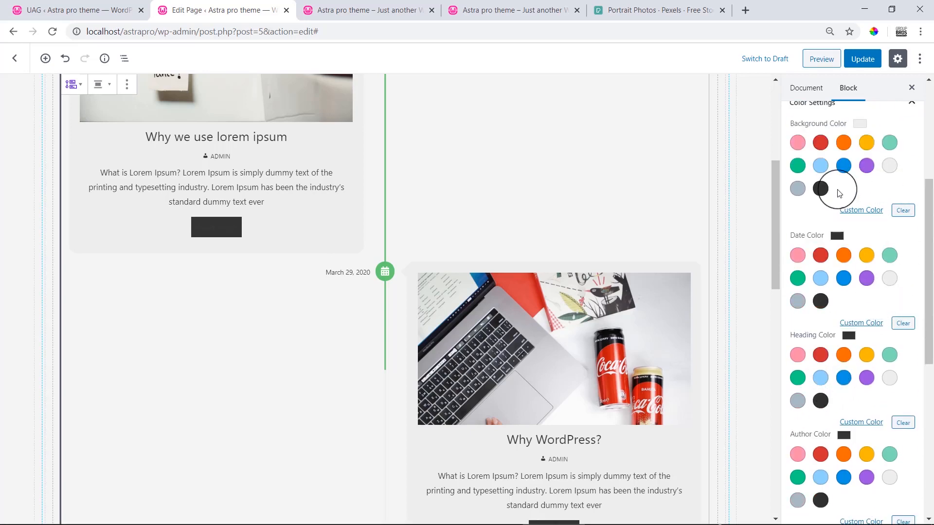
pyautogui.click(844, 166)
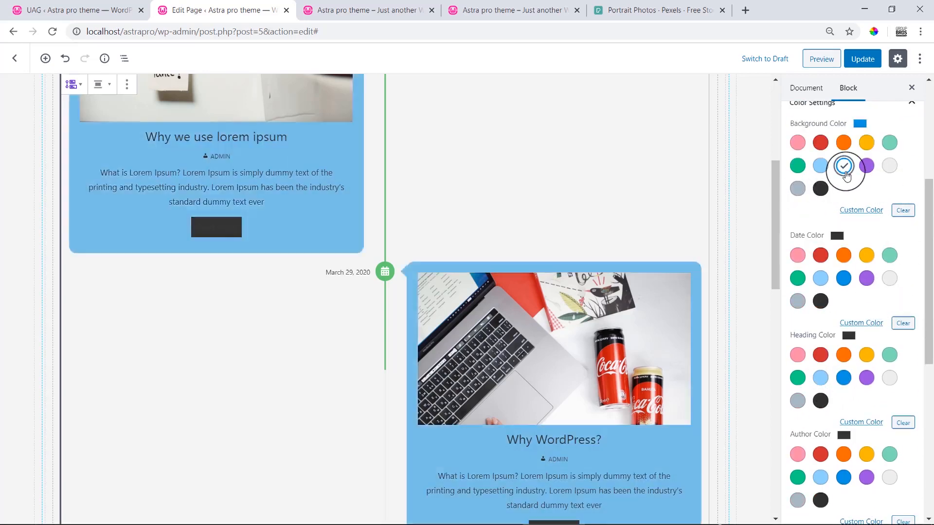
pyautogui.scroll(5, 802, 349)
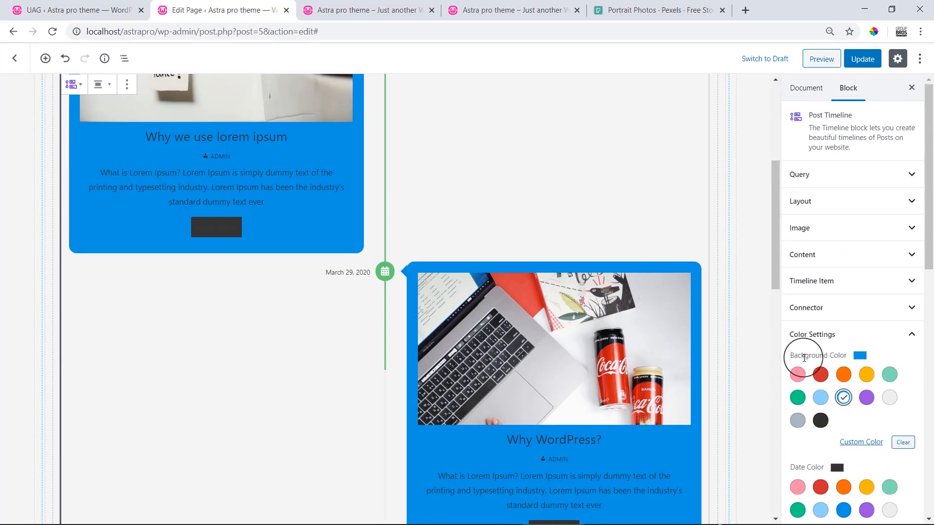
pyautogui.click(870, 340)
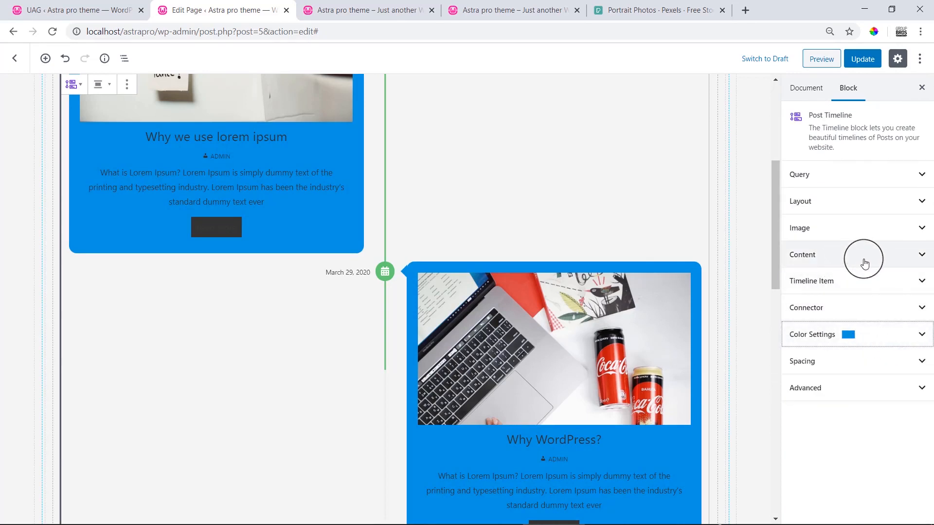
# - Expand the Timeline Item settings and set the rounded corners to 0
pyautogui.click(898, 284)
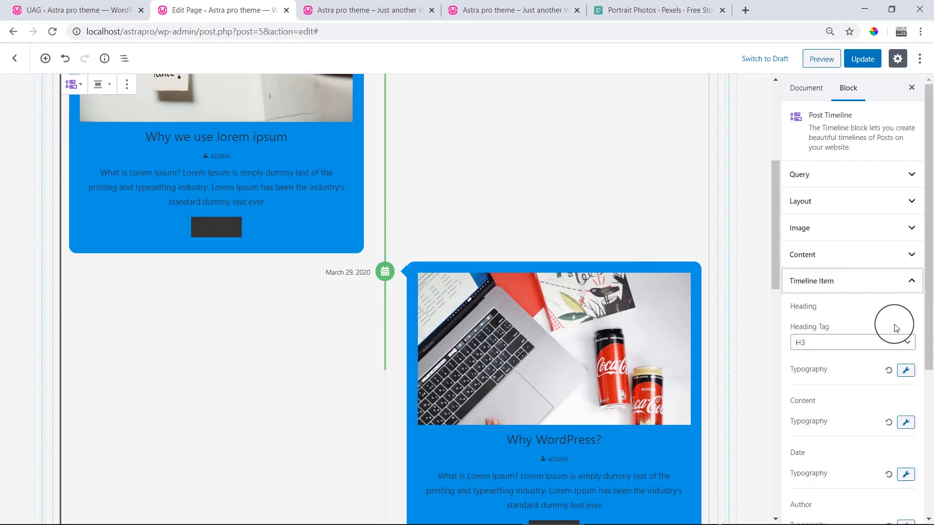
pyautogui.scroll(-4, 884, 386)
pyautogui.scroll(-1, 829, 423)
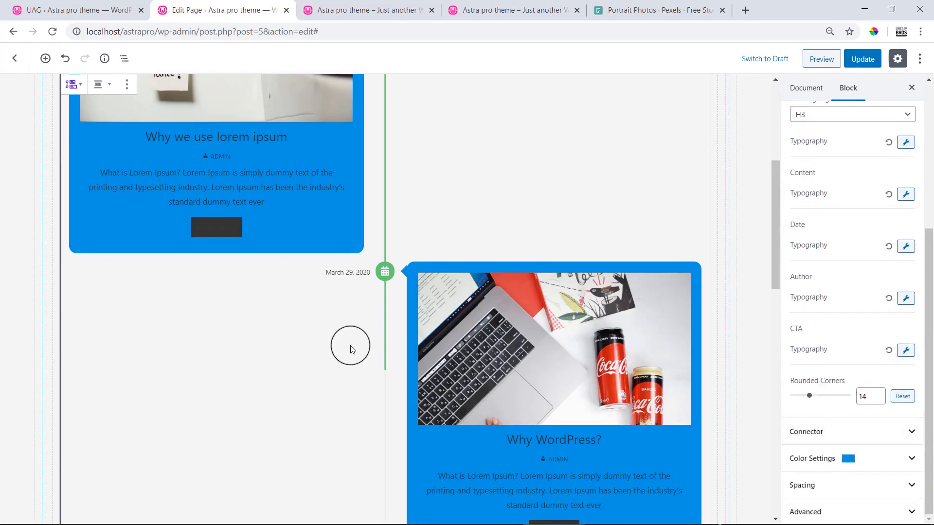
pyautogui.scroll(5, 350, 348)
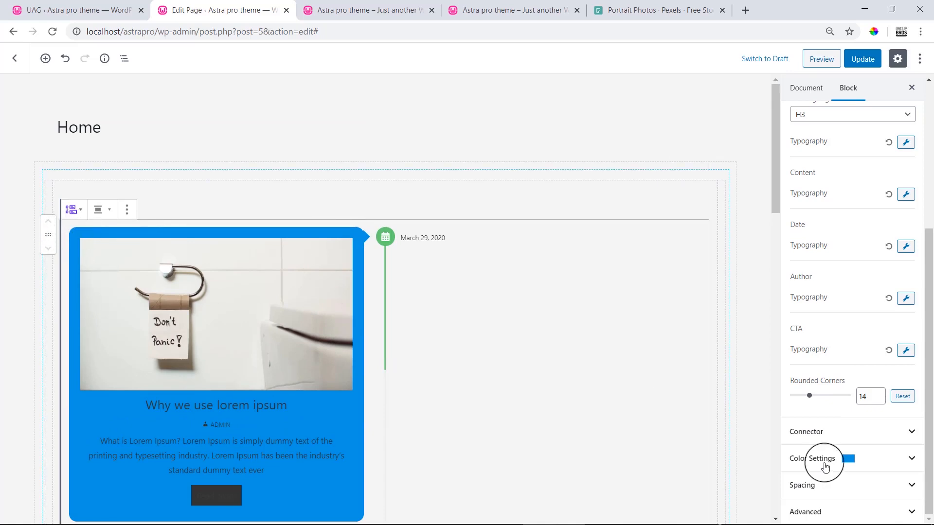
pyautogui.moveTo(865, 399); pyautogui.dragTo(845, 402)
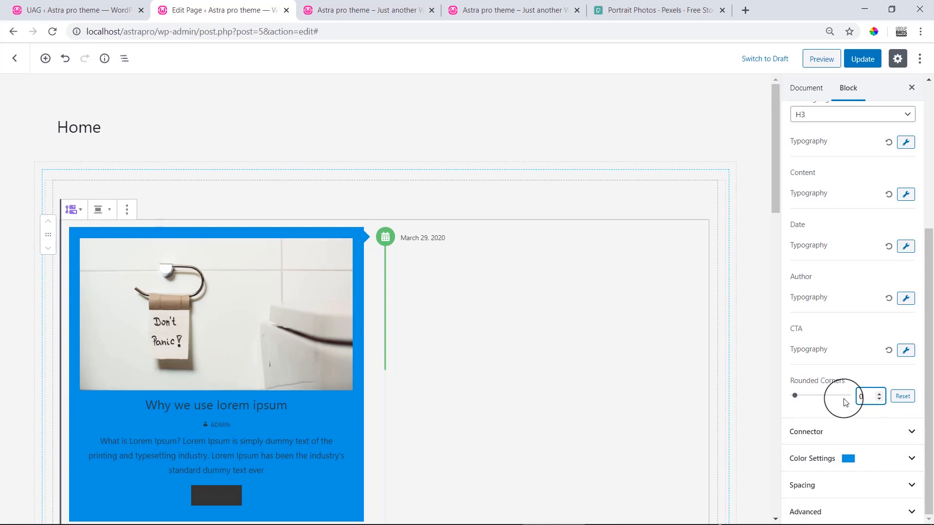
pyautogui.scroll(5, 868, 399)
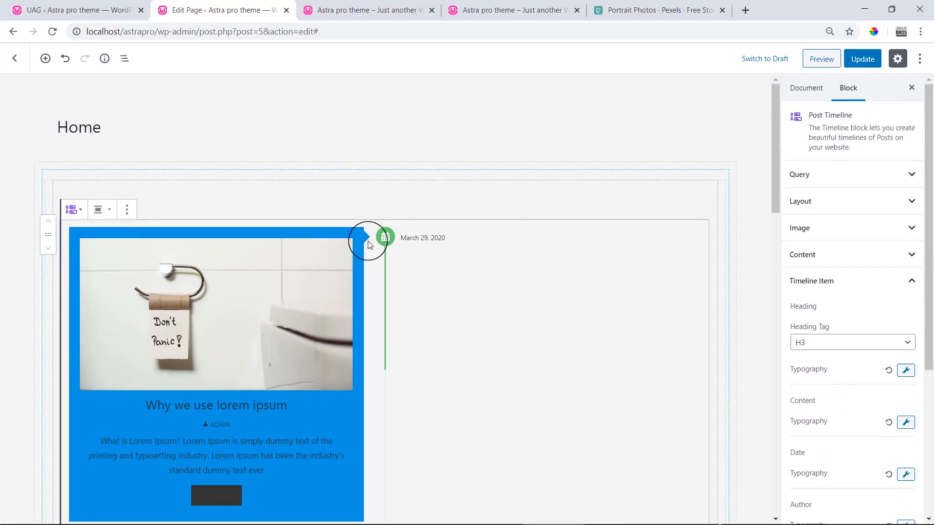
# - Expand the Content and Layout settings and change the timeline's arrow alignment to Bottom
pyautogui.click(833, 256)
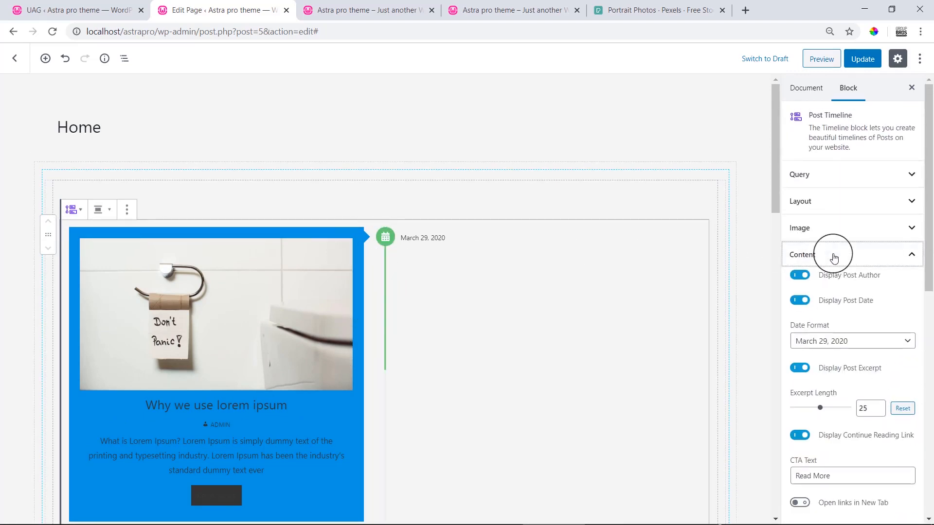
pyautogui.click(851, 209)
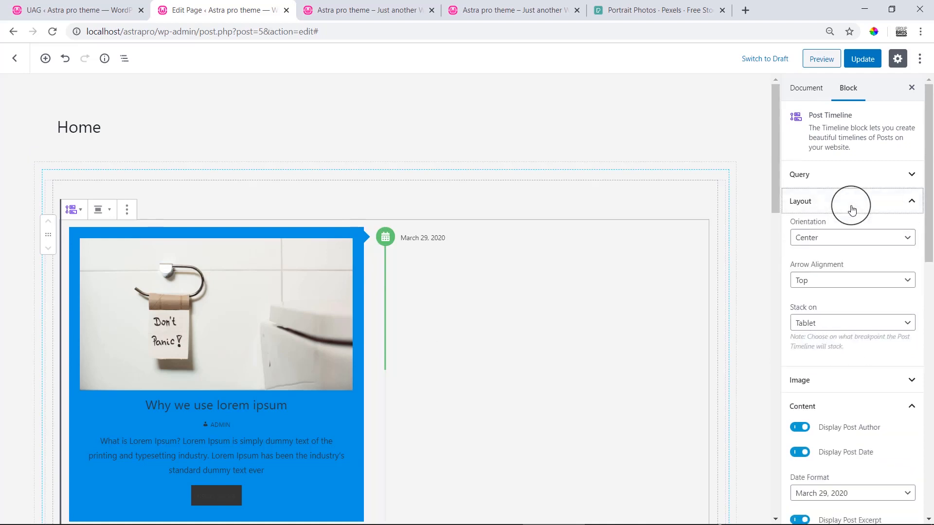
pyautogui.moveTo(798, 266); pyautogui.dragTo(833, 267)
pyautogui.click(813, 282)
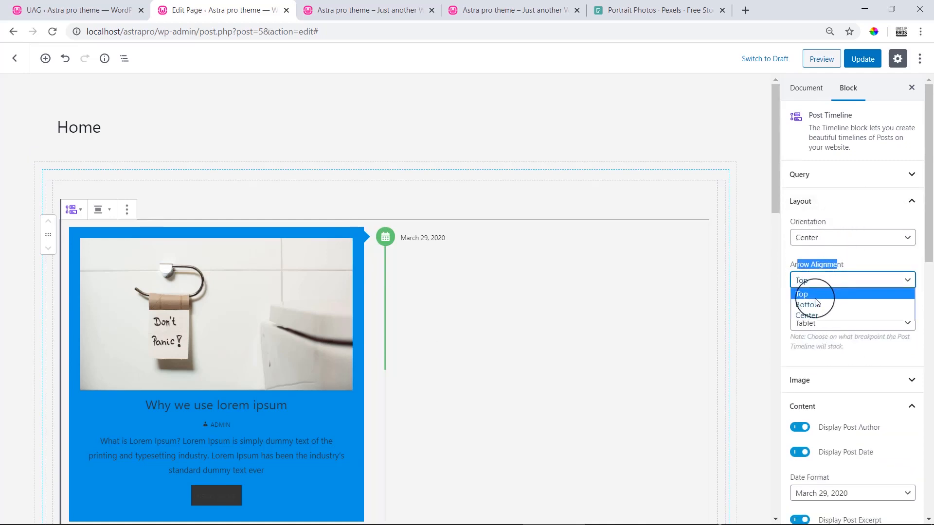
pyautogui.click(808, 304)
pyautogui.scroll(-4, 340, 340)
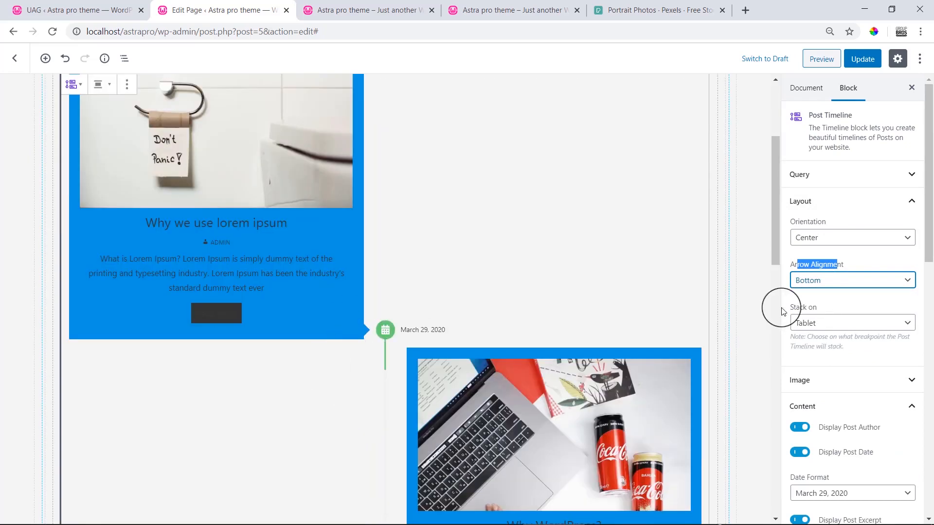
# - Change the timeline's arrow alignment to Center and check the connector arrow beside the first post
pyautogui.click(817, 282)
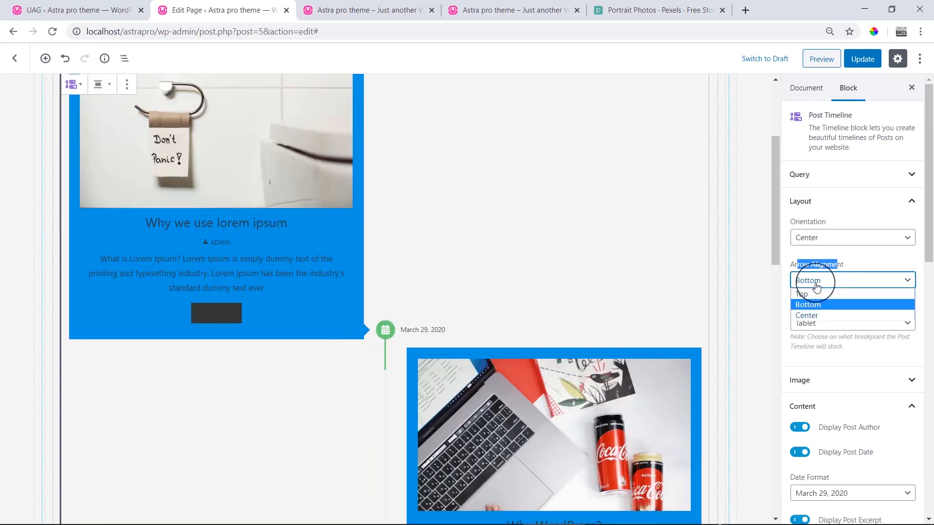
pyautogui.click(816, 316)
pyautogui.scroll(4, 386, 297)
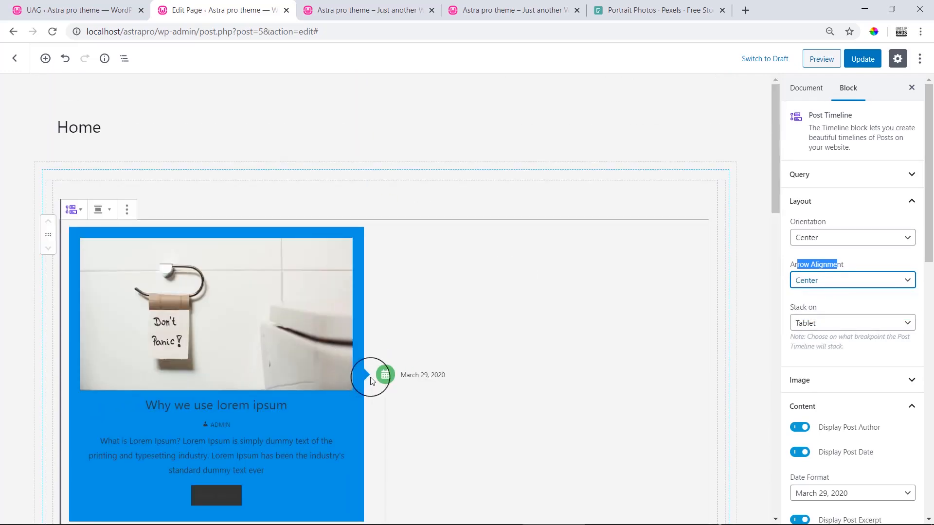
# - Set the timeline's arrow alignment back to Top
pyautogui.click(823, 311)
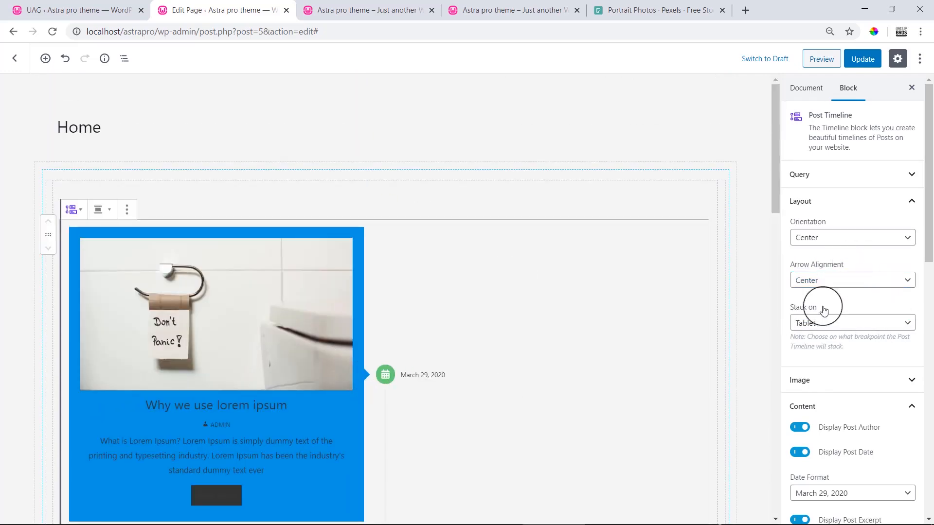
pyautogui.click(835, 282)
pyautogui.click(832, 291)
# - Collapse the Content, Timeline Item and Layout settings of the post timeline
pyautogui.scroll(-10, 849, 319)
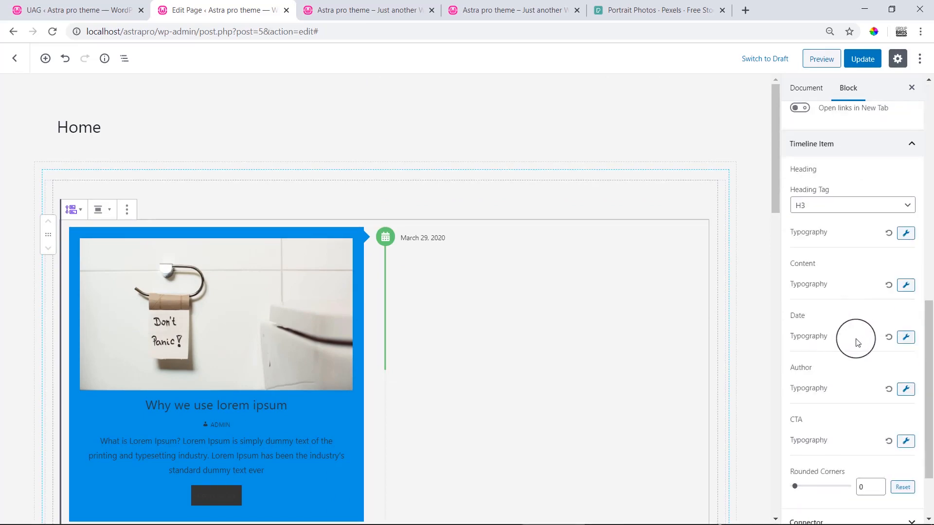
pyautogui.scroll(-2, 860, 374)
pyautogui.scroll(15, 861, 392)
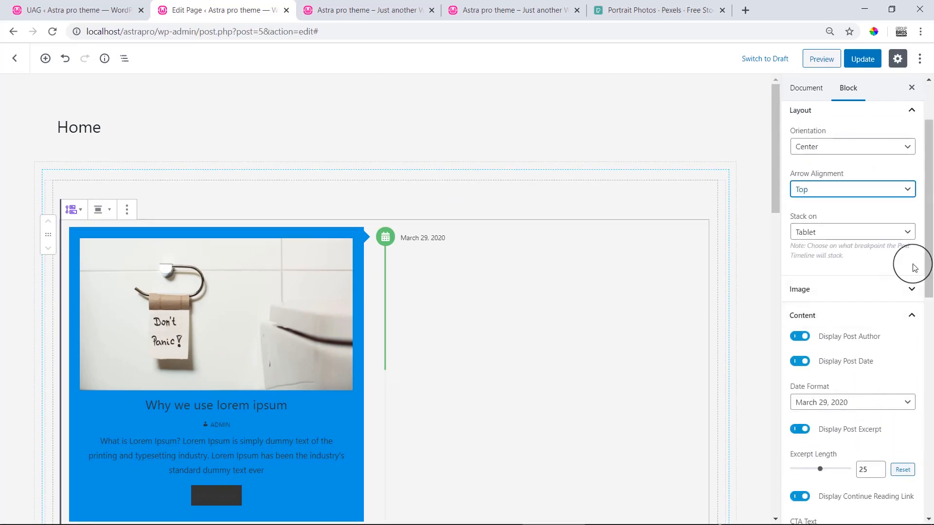
pyautogui.click(911, 314)
pyautogui.click(917, 334)
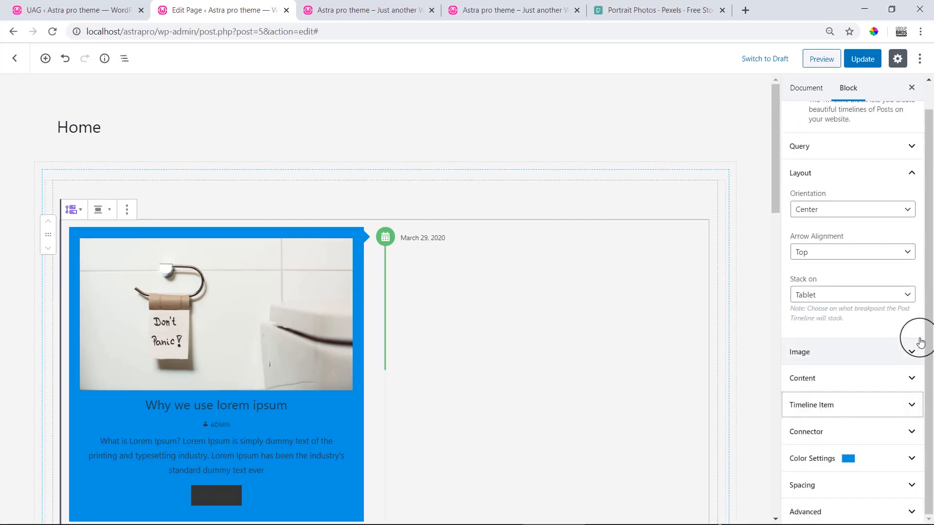
pyautogui.scroll(1, 904, 214)
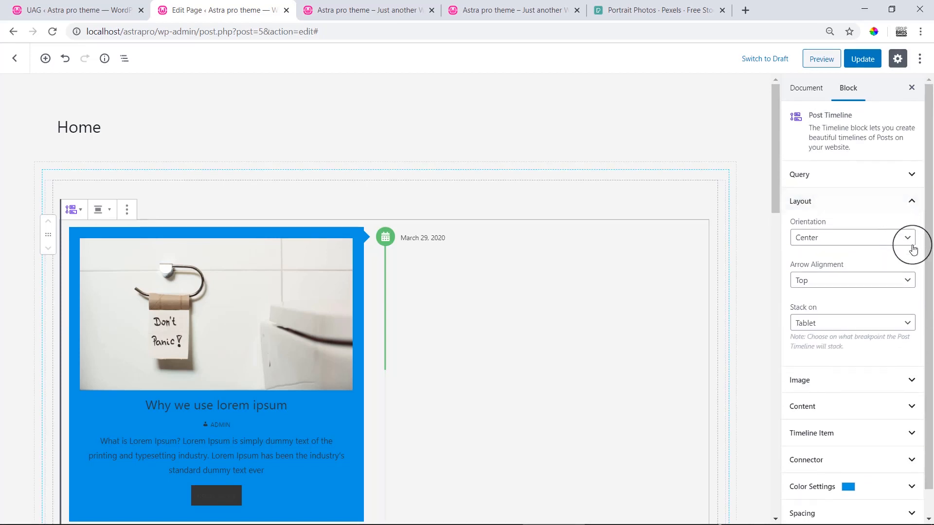
pyautogui.click(910, 206)
# - Expand the Connector settings and set the icon size to 22 and the icon background size to 90
pyautogui.scroll(-4, 521, 298)
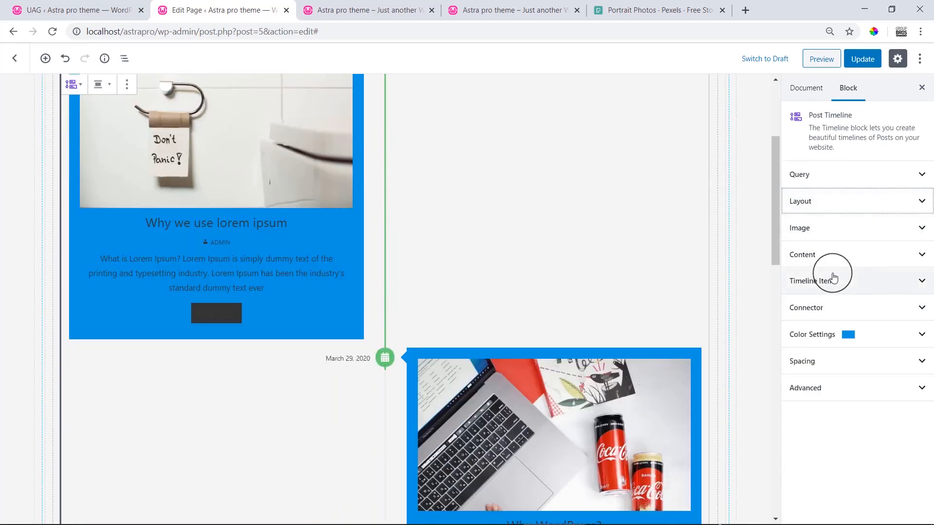
pyautogui.click(902, 317)
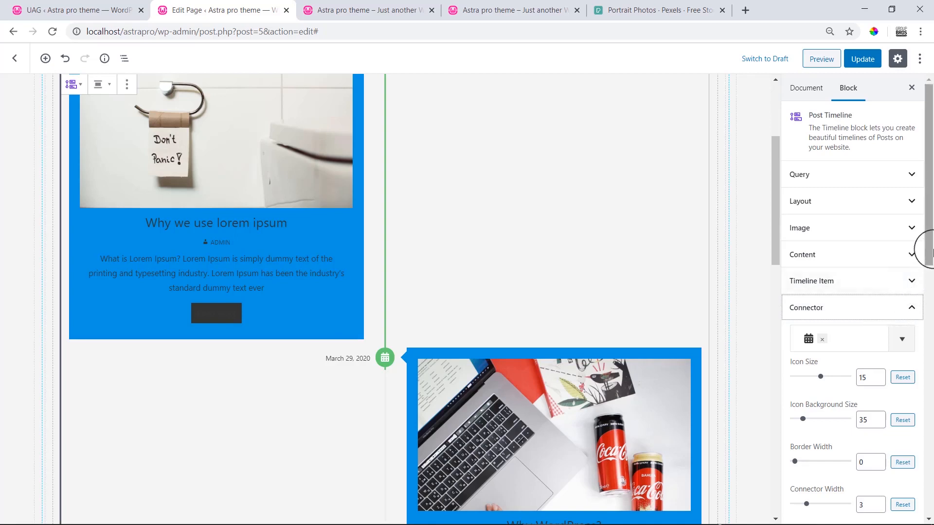
pyautogui.moveTo(919, 250); pyautogui.dragTo(918, 338)
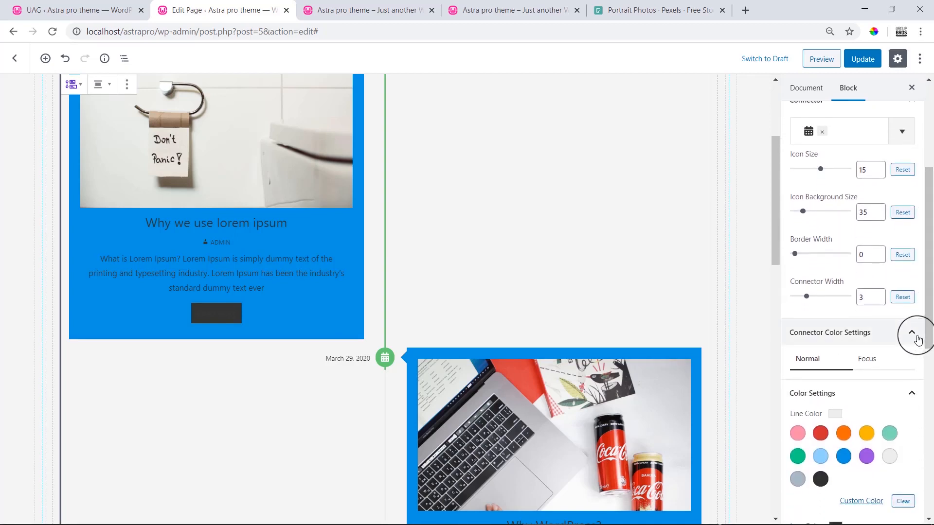
pyautogui.scroll(4, 115, 271)
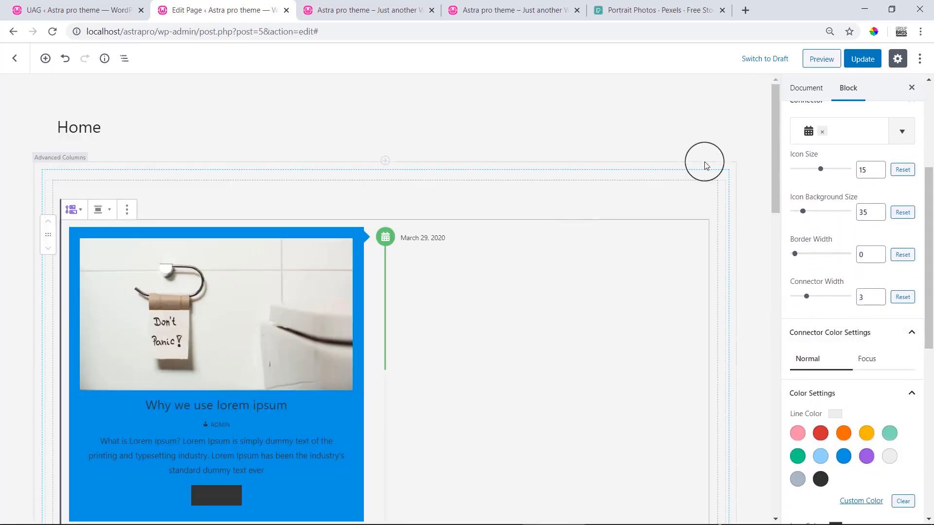
pyautogui.moveTo(818, 170)
pyautogui.mouseDown()
pyautogui.moveTo(837, 178)
pyautogui.moveTo(830, 184)
pyautogui.mouseUp()
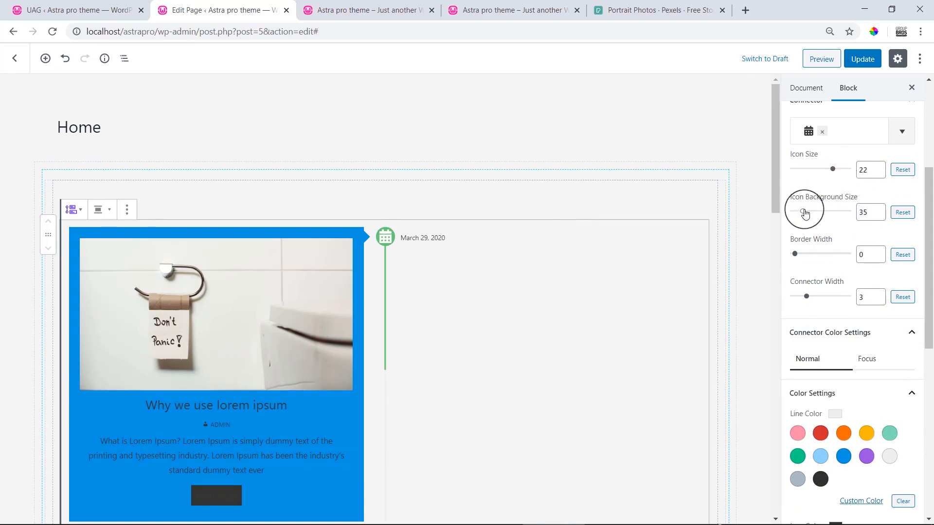
pyautogui.moveTo(805, 213); pyautogui.dragTo(851, 213)
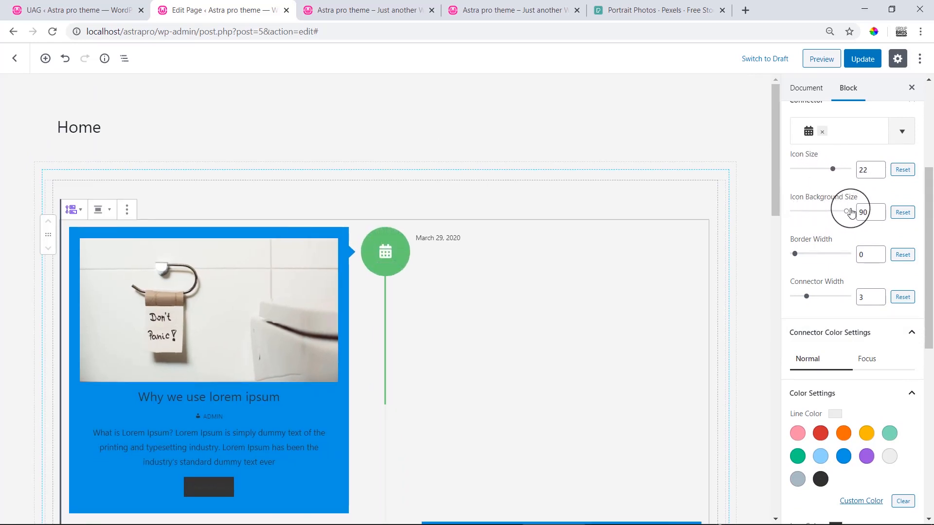
# - Set the connector's border width to 4 and connector width to 6, and review them along the timeline
pyautogui.moveTo(793, 258); pyautogui.dragTo(811, 255)
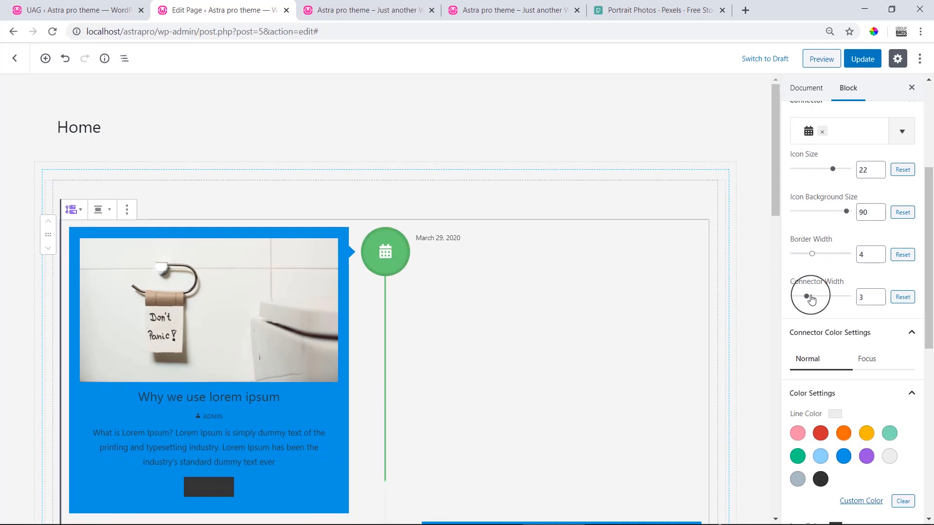
pyautogui.moveTo(807, 297); pyautogui.dragTo(823, 297)
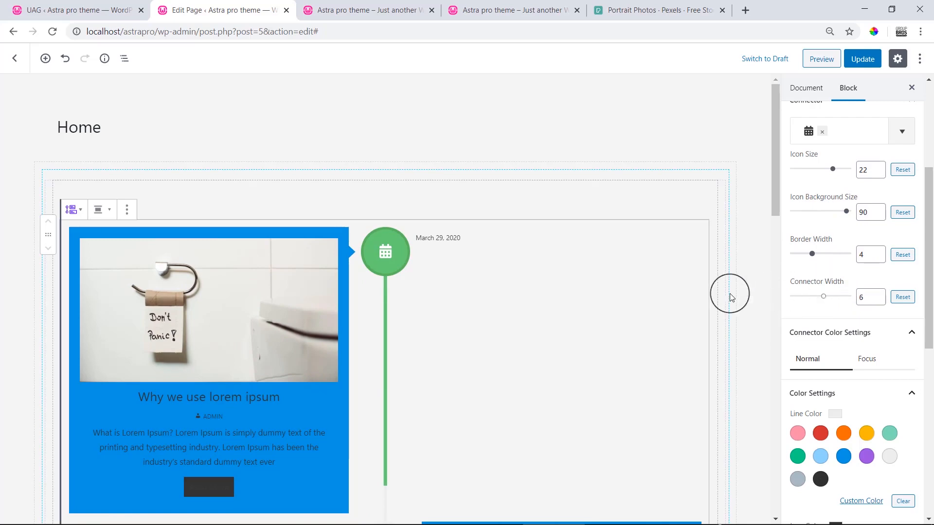
pyautogui.scroll(-15, 646, 298)
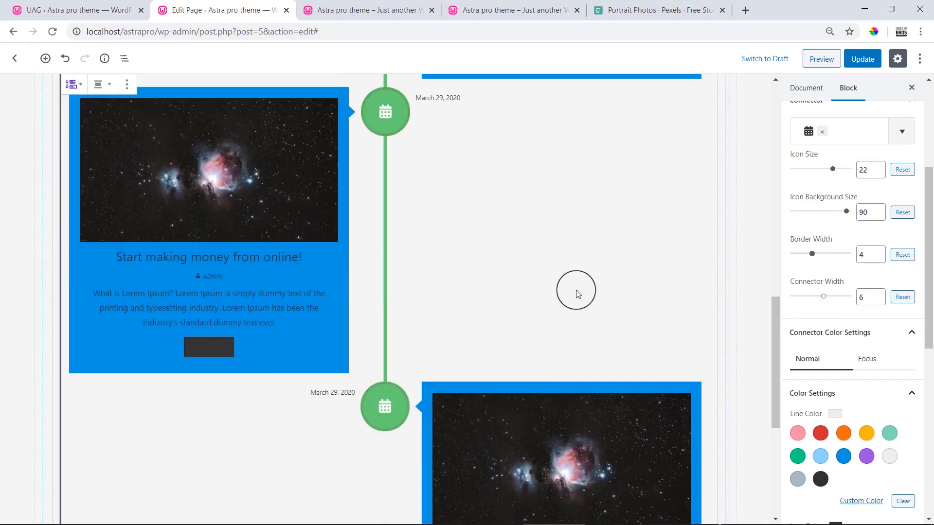
pyautogui.scroll(15, 577, 293)
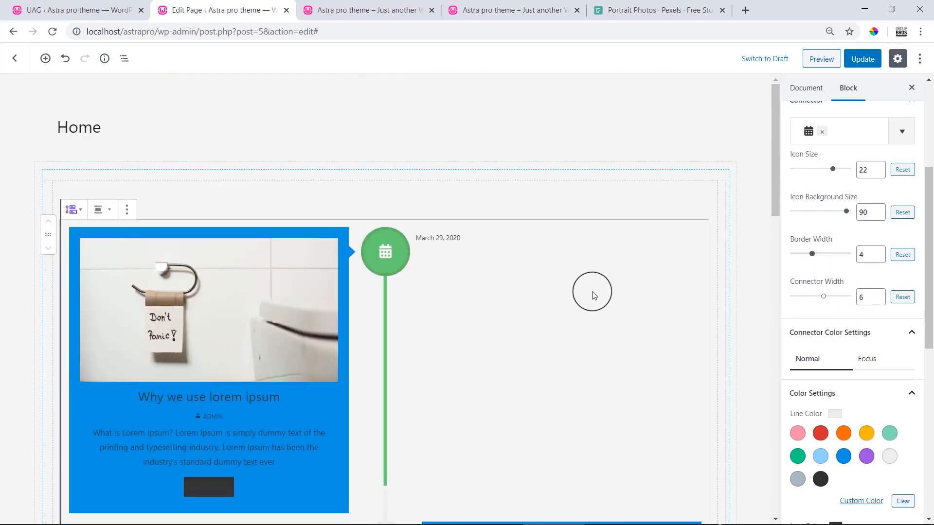
# - Look through the connector's line, icon, background and border color options
pyautogui.scroll(-3, 923, 209)
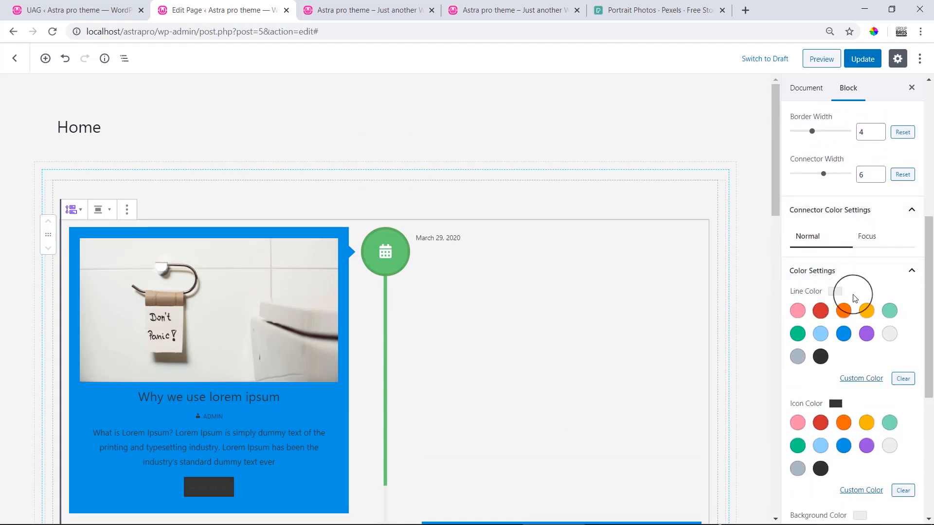
pyautogui.moveTo(931, 281); pyautogui.dragTo(926, 421)
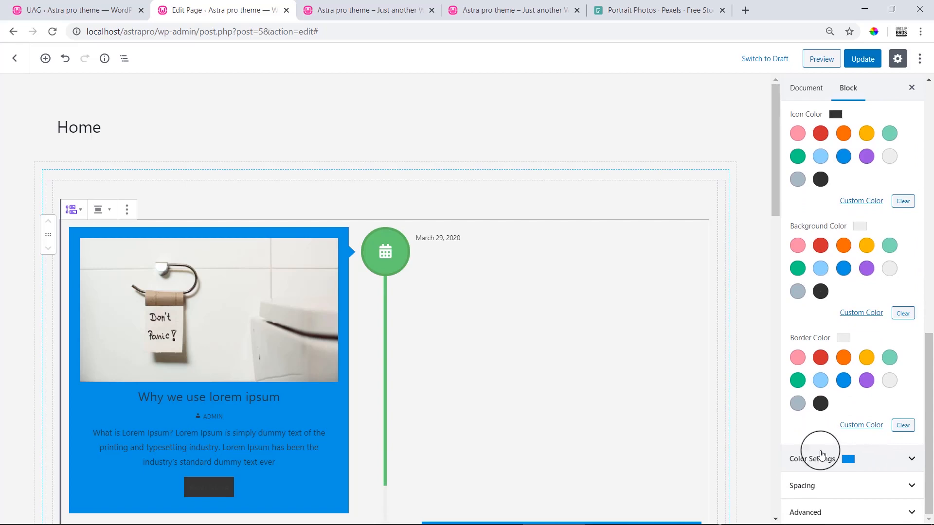
pyautogui.scroll(4, 831, 283)
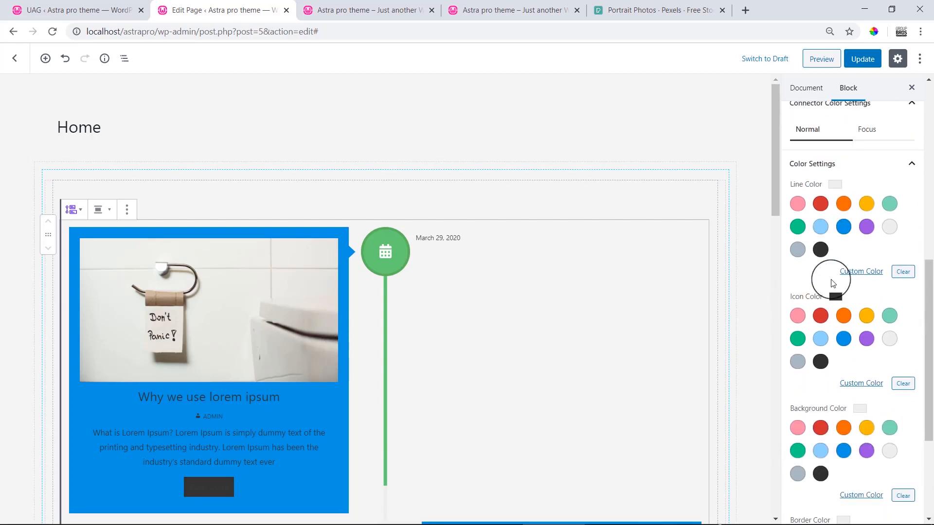
pyautogui.scroll(8, 831, 283)
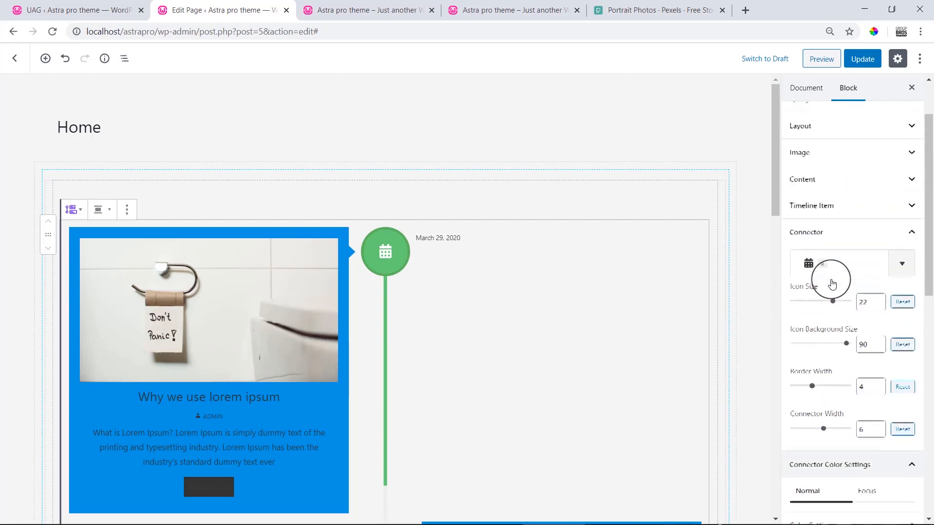
# - Collapse the Connector settings and look through the timeline's background, date, heading, author, content and CTA color options
pyautogui.click(910, 235)
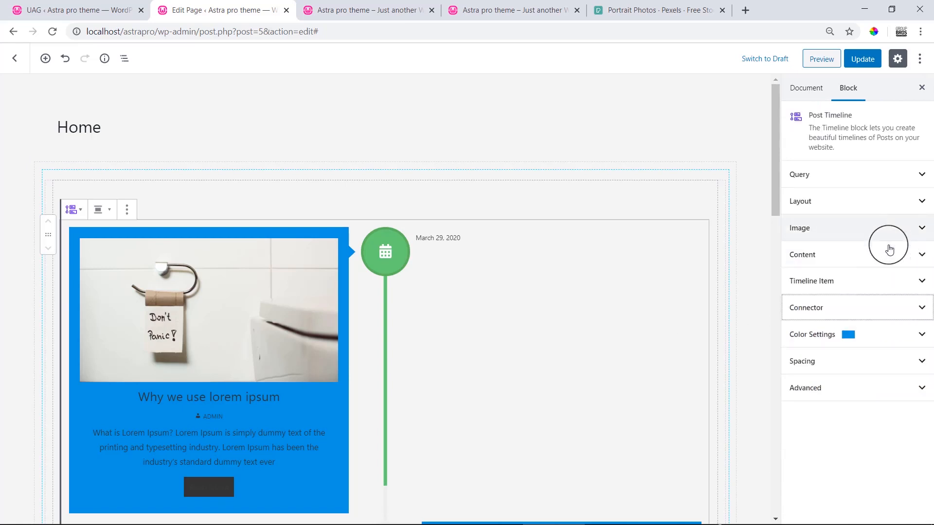
pyautogui.click(897, 334)
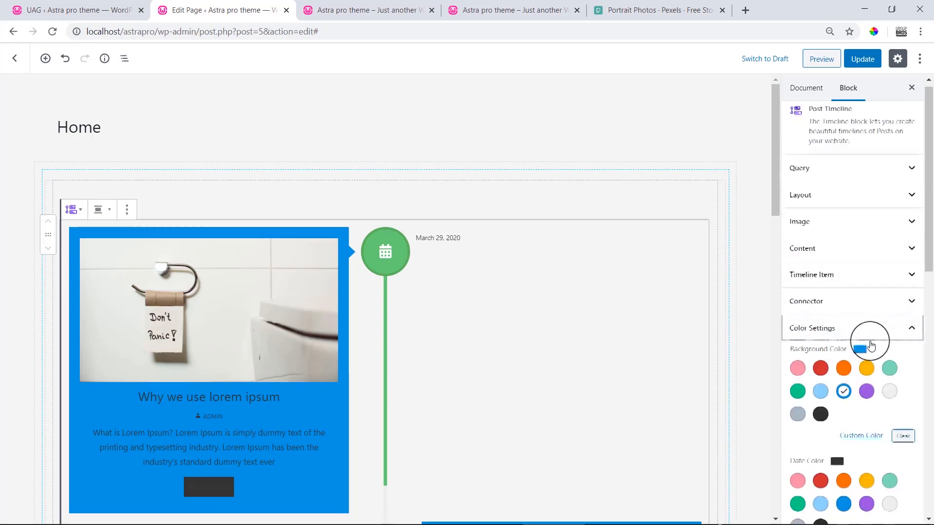
pyautogui.scroll(-7, 871, 345)
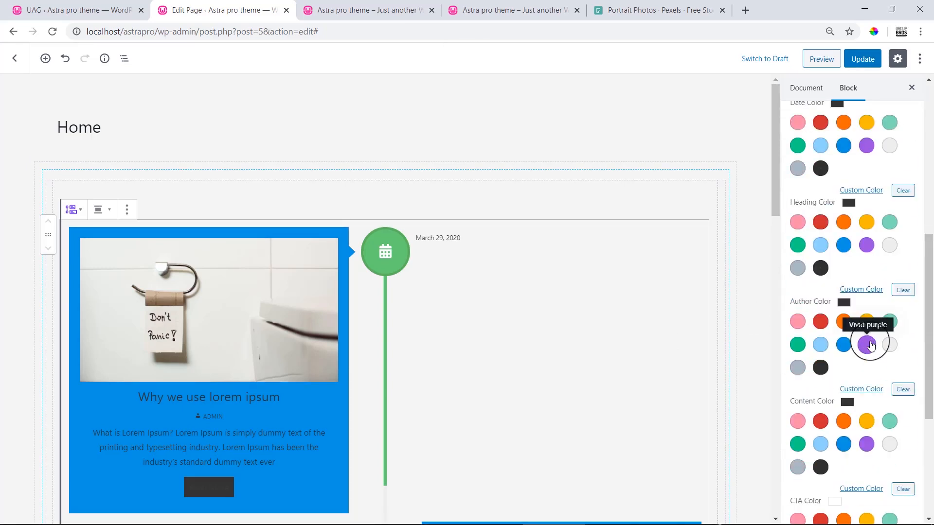
pyautogui.scroll(-5, 871, 345)
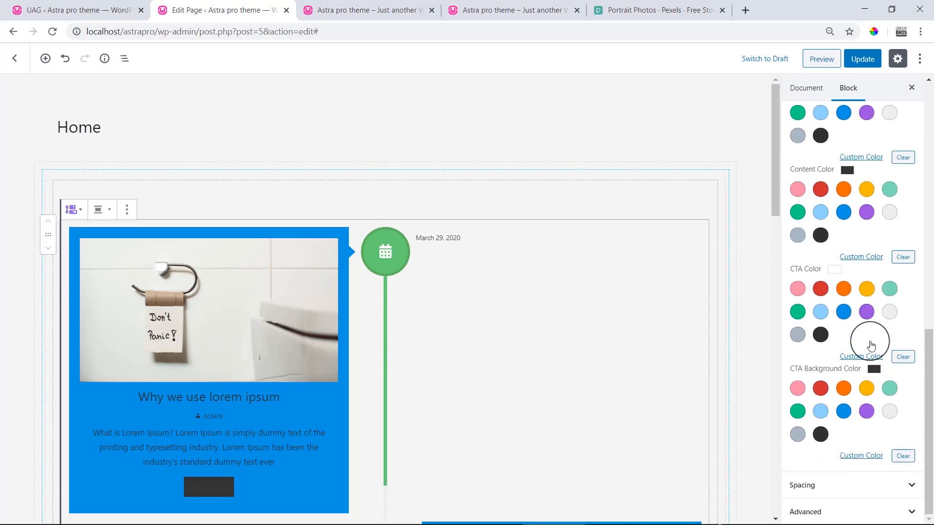
# - In the Spacing settings, set block padding to 24, content padding to 19, horizontal space to 22 and vertical space to 22
pyautogui.click(859, 486)
pyautogui.scroll(-4, 859, 486)
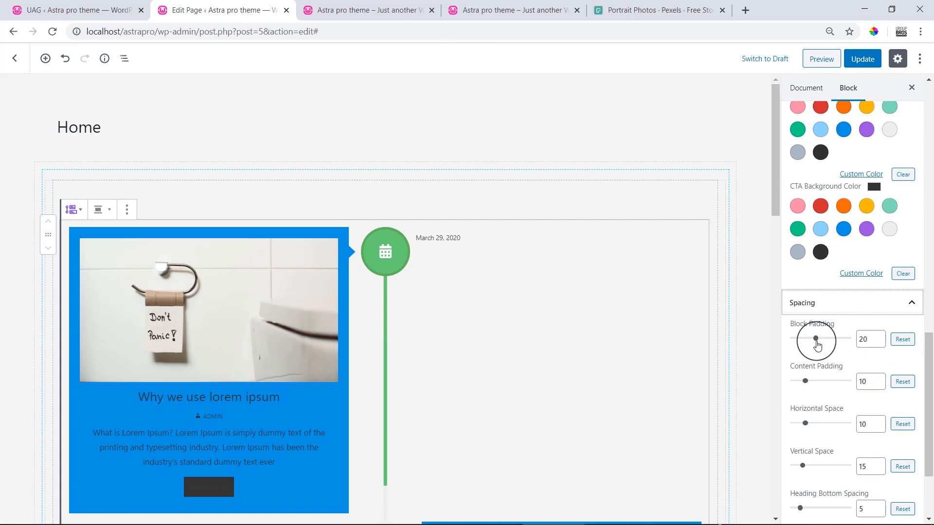
pyautogui.moveTo(819, 342); pyautogui.dragTo(816, 389)
pyautogui.moveTo(805, 426)
pyautogui.mouseDown()
pyautogui.moveTo(865, 417)
pyautogui.moveTo(817, 422)
pyautogui.mouseUp()
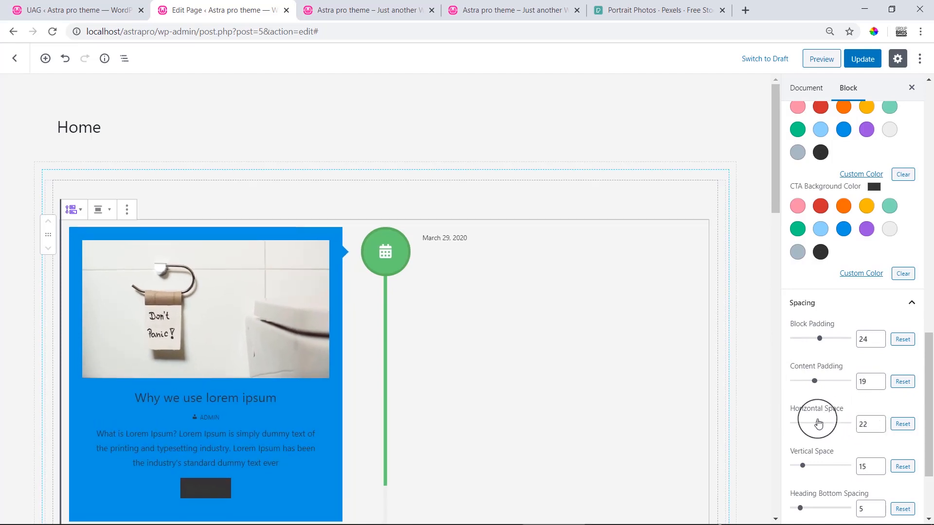
pyautogui.scroll(-2, 852, 419)
pyautogui.moveTo(802, 352)
pyautogui.mouseDown()
pyautogui.moveTo(819, 354)
pyautogui.moveTo(805, 349)
pyautogui.mouseUp()
pyautogui.scroll(-7, 543, 382)
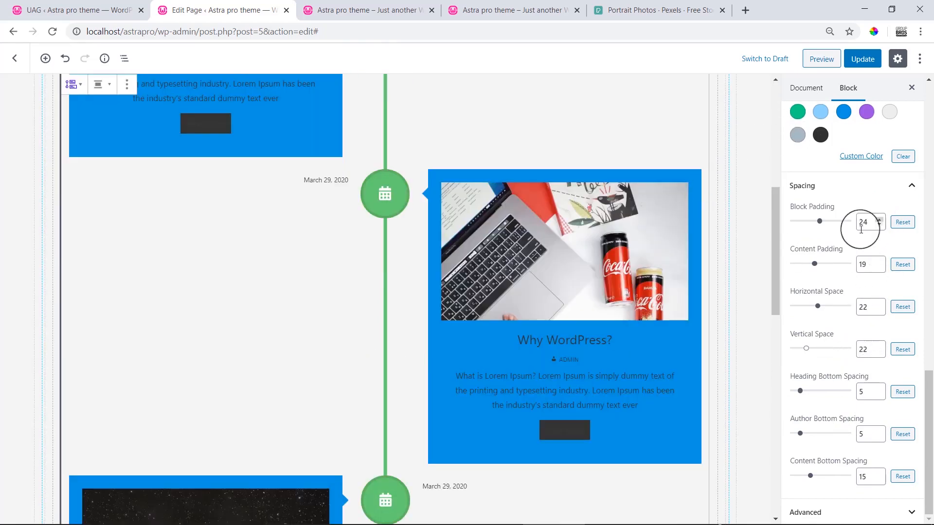
# - Collapse the timeline's Color Settings and update the Home page
pyautogui.scroll(10, 849, 243)
pyautogui.click(922, 327)
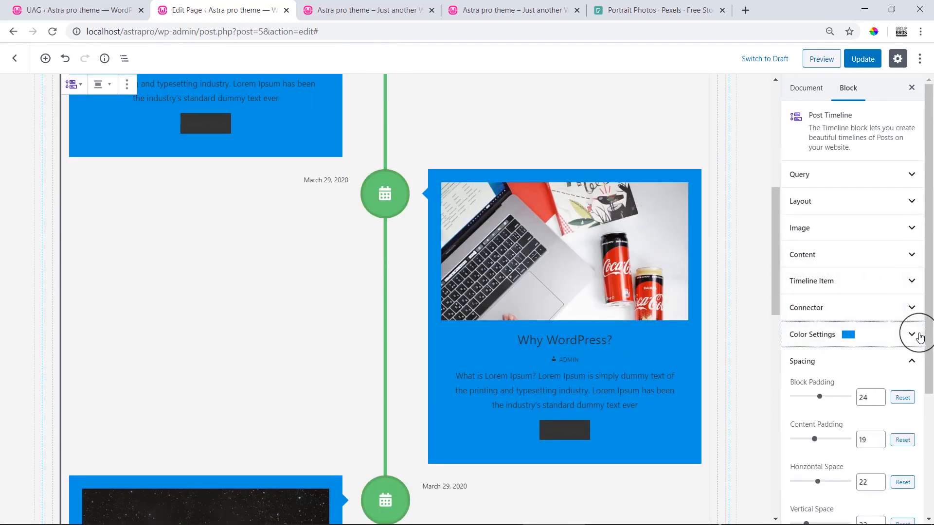
pyautogui.click(863, 62)
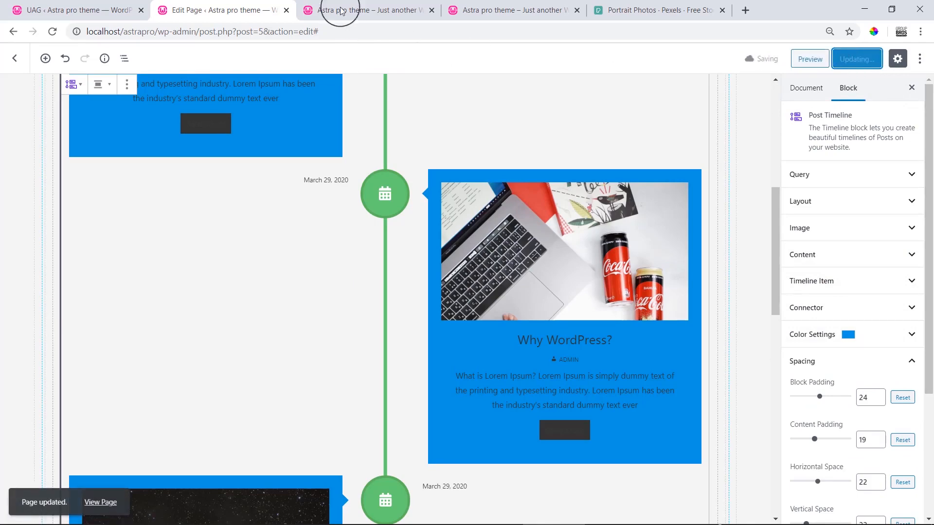
# - Reload the live home page and review the post timeline from the first post to the last
pyautogui.click(363, 11)
pyautogui.click(367, 33)
pyautogui.press('Return')
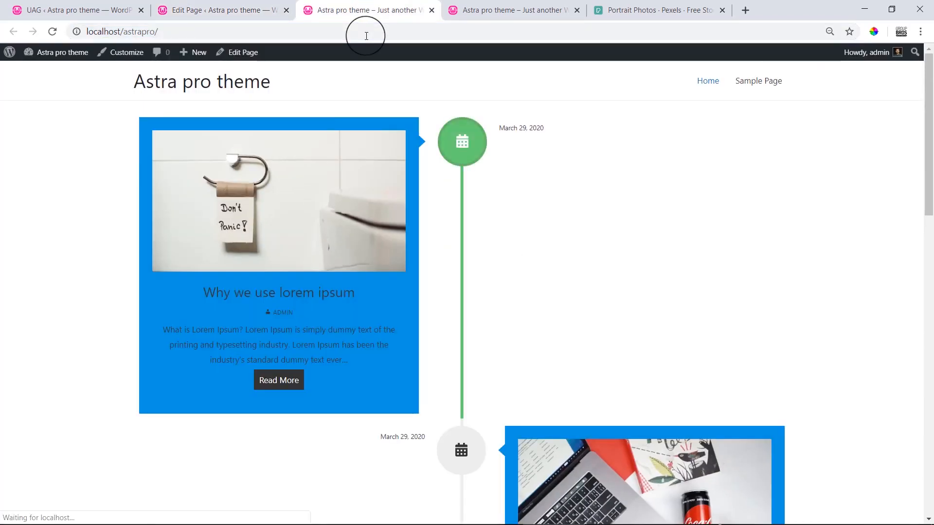
pyautogui.scroll(-7, 567, 267)
pyautogui.scroll(-10, 569, 267)
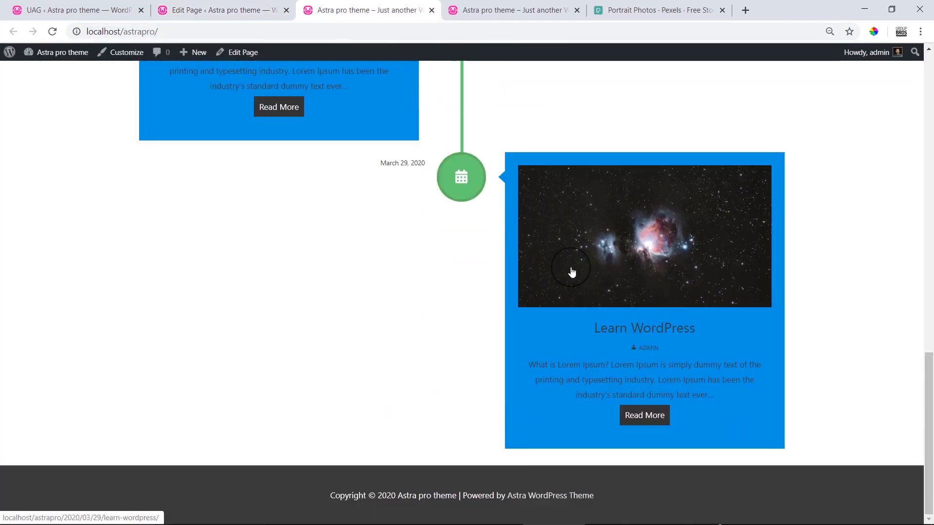
pyautogui.scroll(15, 570, 267)
pyautogui.scroll(4, 570, 267)
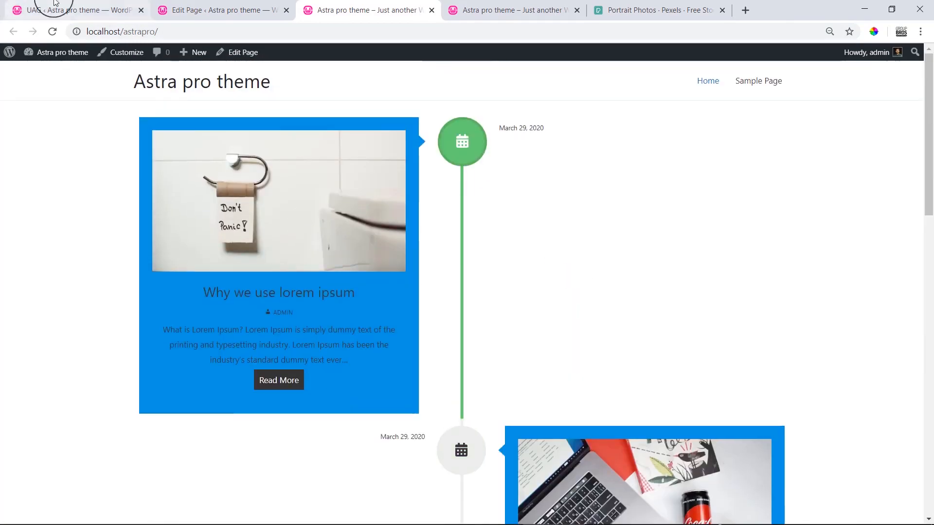
# - Return to the Home page editor, remove the Post Timeline block from its section and deselect the empty paragraph
pyautogui.click(194, 5)
pyautogui.scroll(8, 277, 222)
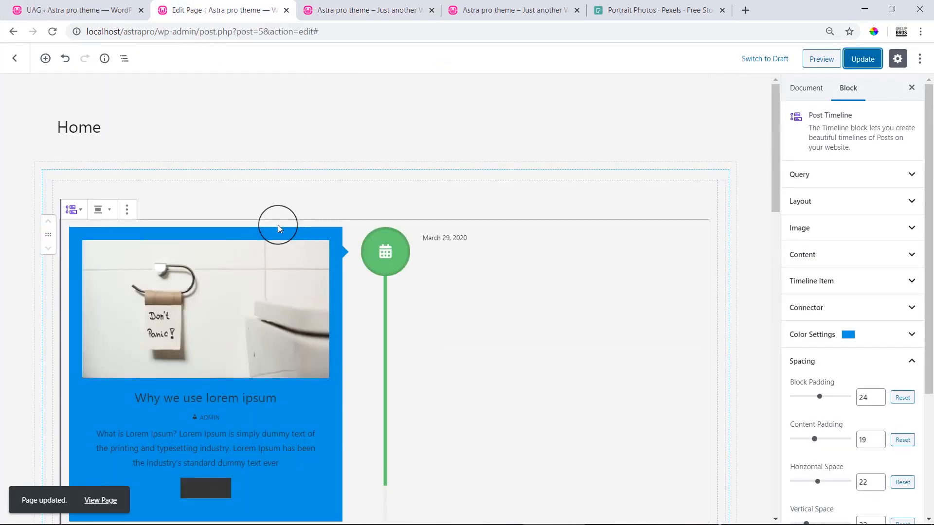
pyautogui.click(127, 211)
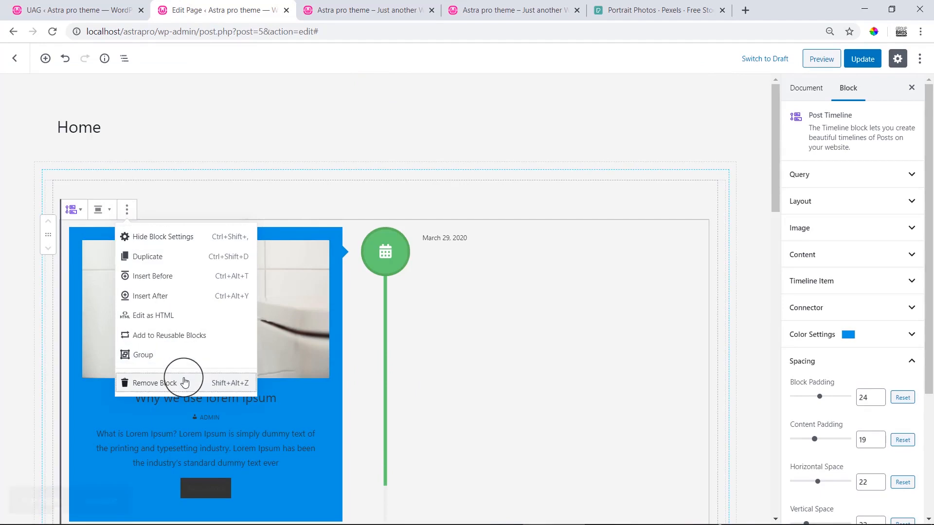
pyautogui.click(184, 381)
pyautogui.click(150, 233)
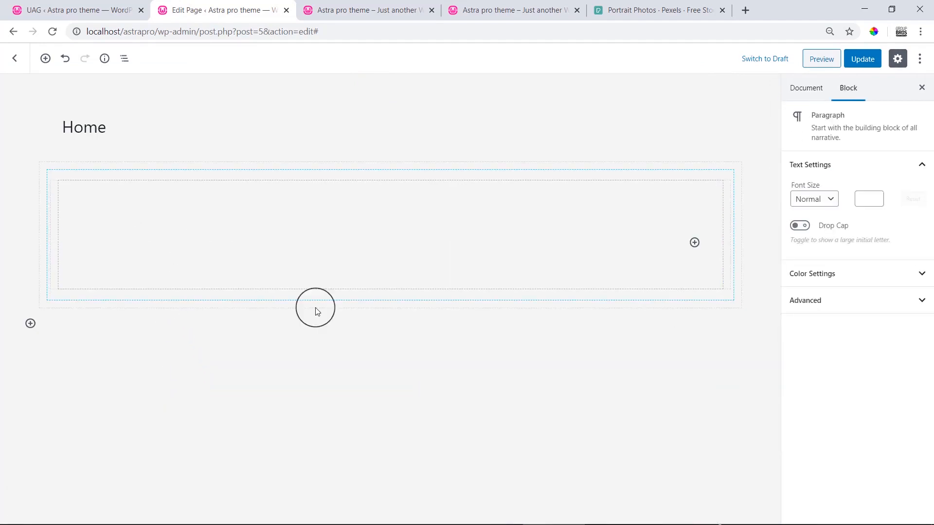
pyautogui.click(493, 418)
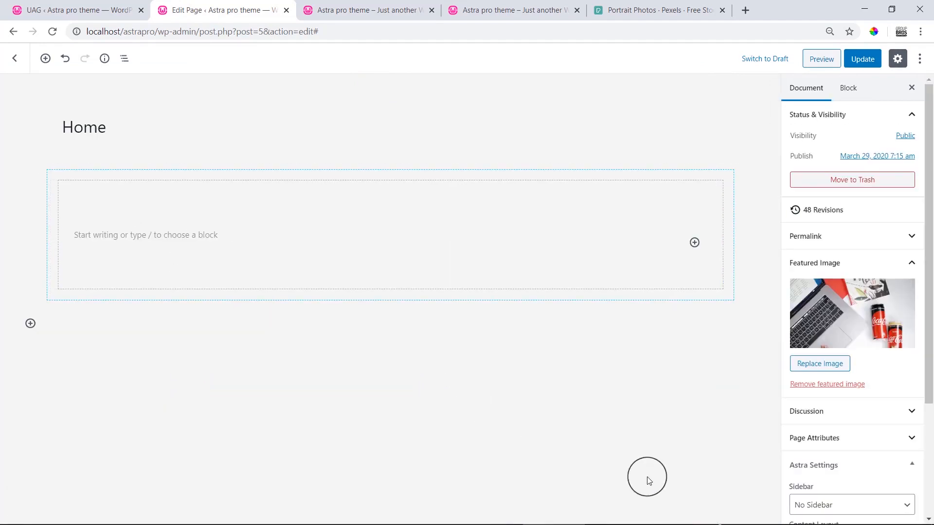